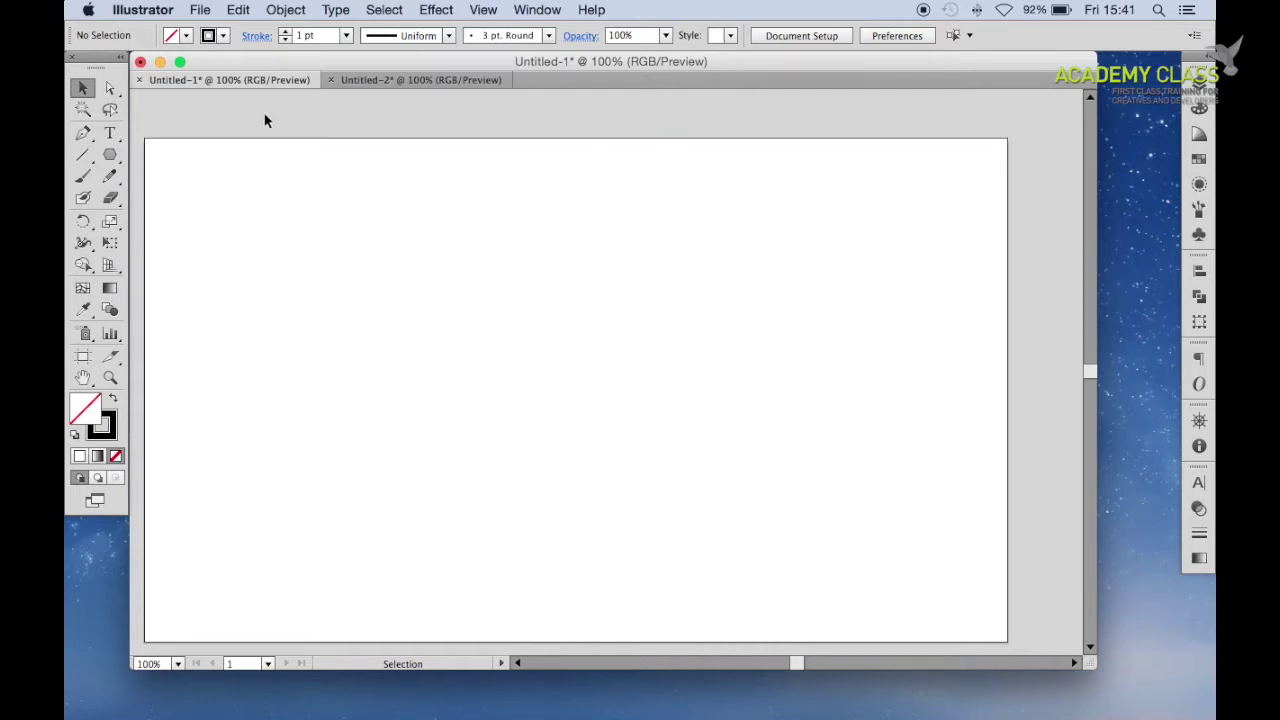
# Draw a seven-point straight zigzag with the Pen tool, then select all and delete it.
pyautogui.click(84, 134)
pyautogui.click(250, 293)
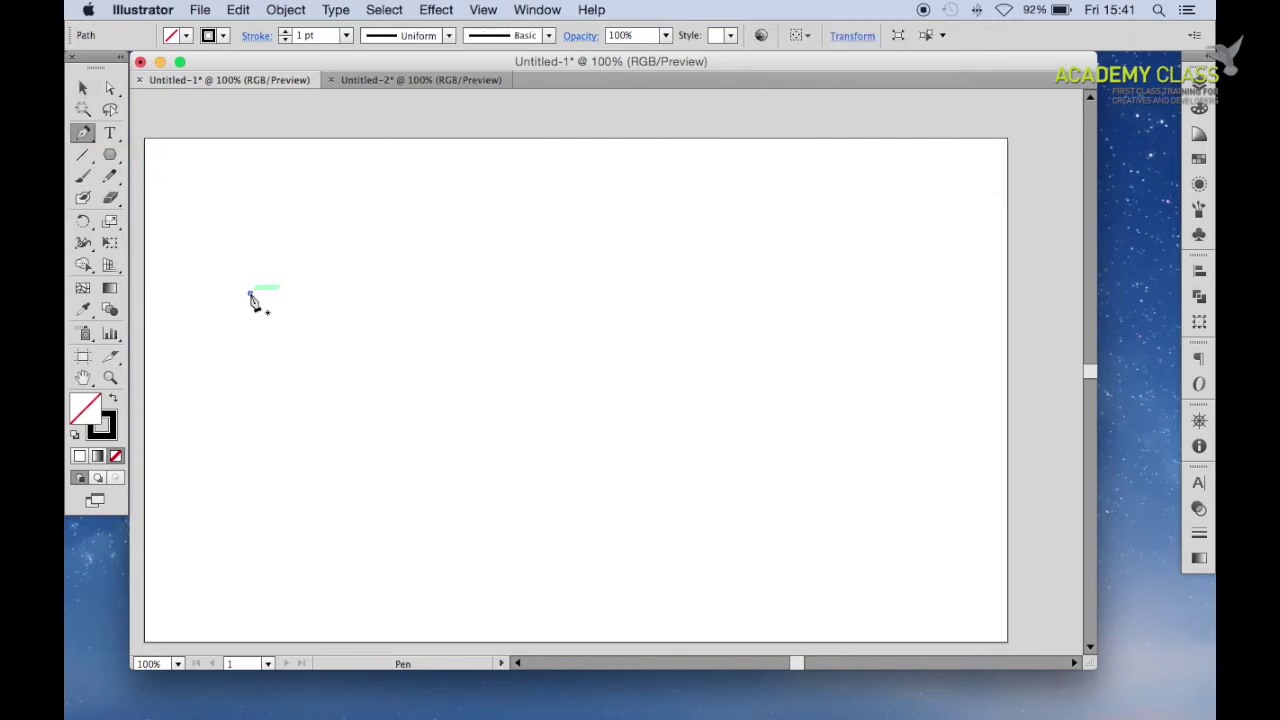
pyautogui.click(301, 213)
pyautogui.click(336, 293)
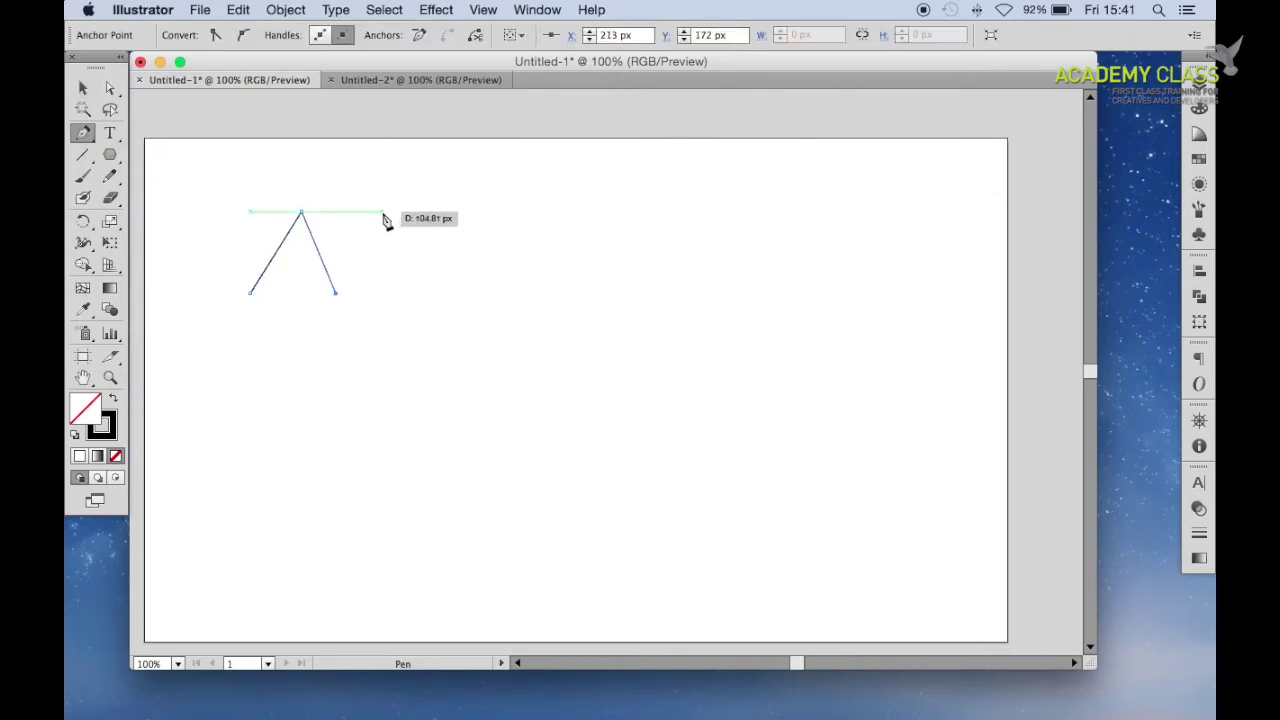
pyautogui.click(382, 213)
pyautogui.click(420, 293)
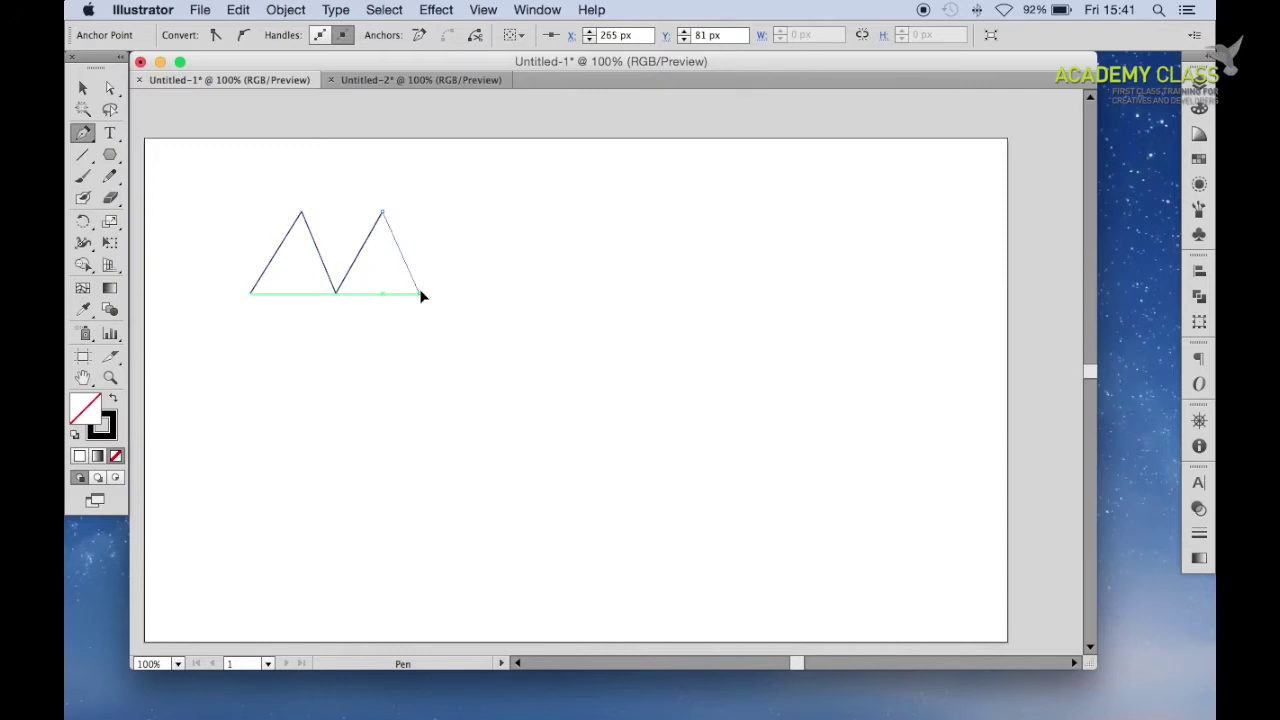
pyautogui.click(469, 213)
pyautogui.click(519, 290)
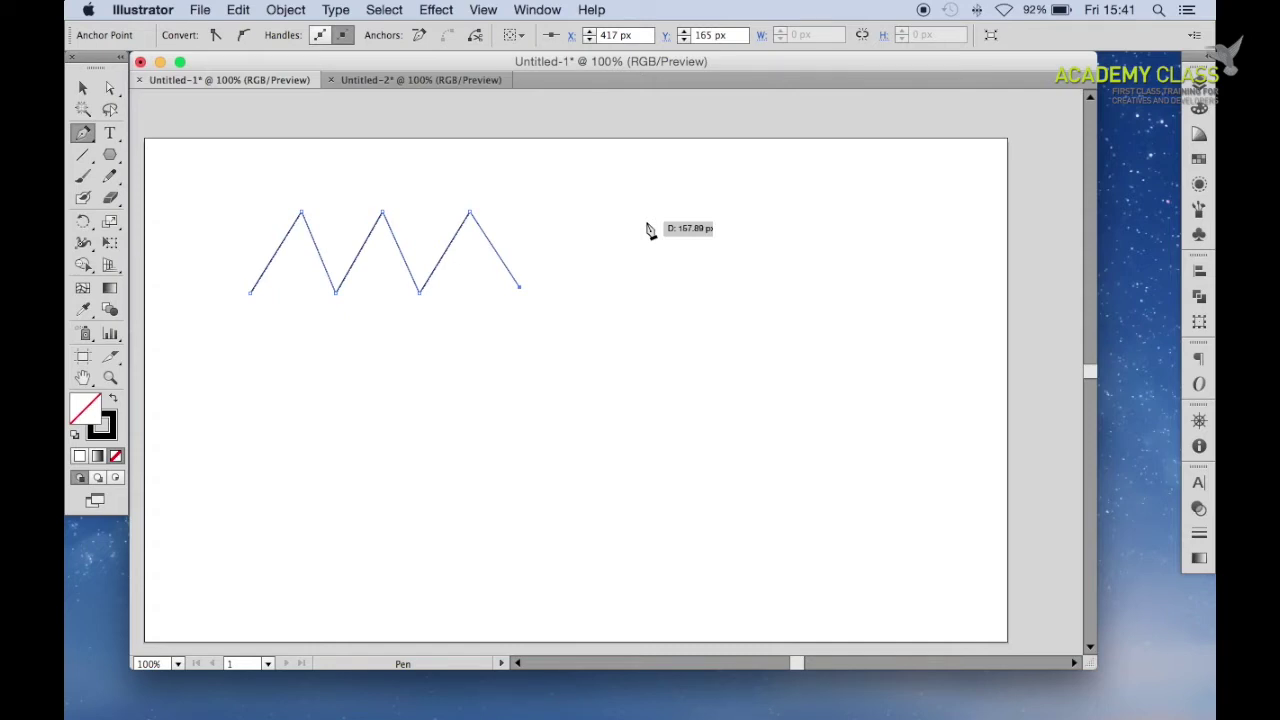
pyautogui.press('super+a')
pyautogui.press('BackSpace')
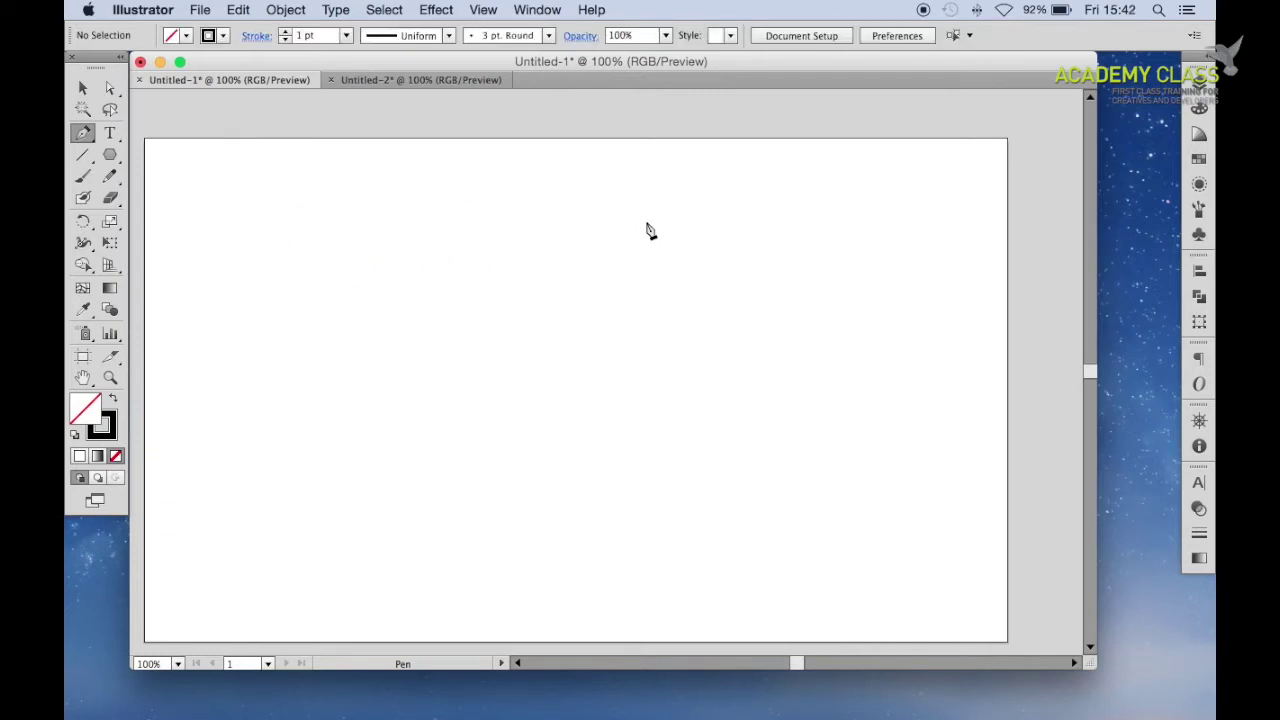
# Draw a smooth Pen curve with alternating crests and troughs, then undo its stray last point.
pyautogui.click(265, 274)
pyautogui.moveTo(330, 190); pyautogui.dragTo(399, 194)
pyautogui.moveTo(414, 280); pyautogui.dragTo(486, 296)
pyautogui.moveTo(501, 204); pyautogui.dragTo(545, 206)
pyautogui.moveTo(585, 268); pyautogui.dragTo(642, 320)
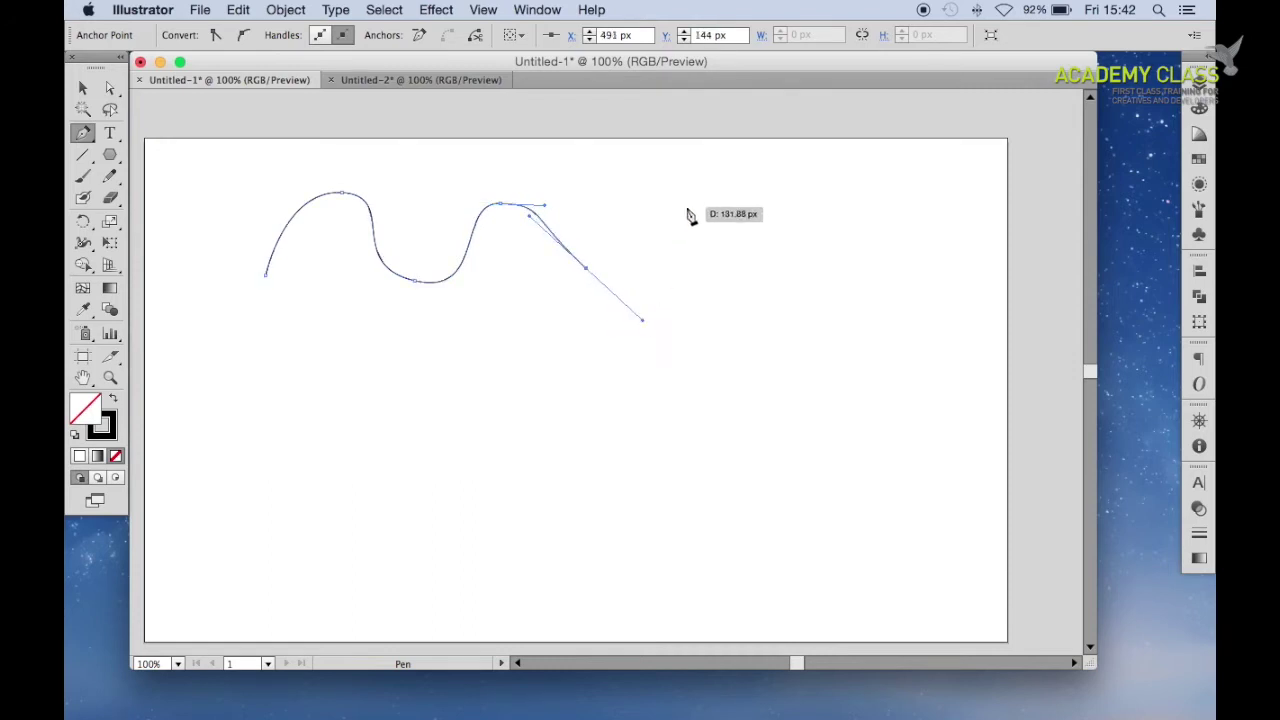
pyautogui.moveTo(669, 209); pyautogui.dragTo(766, 150)
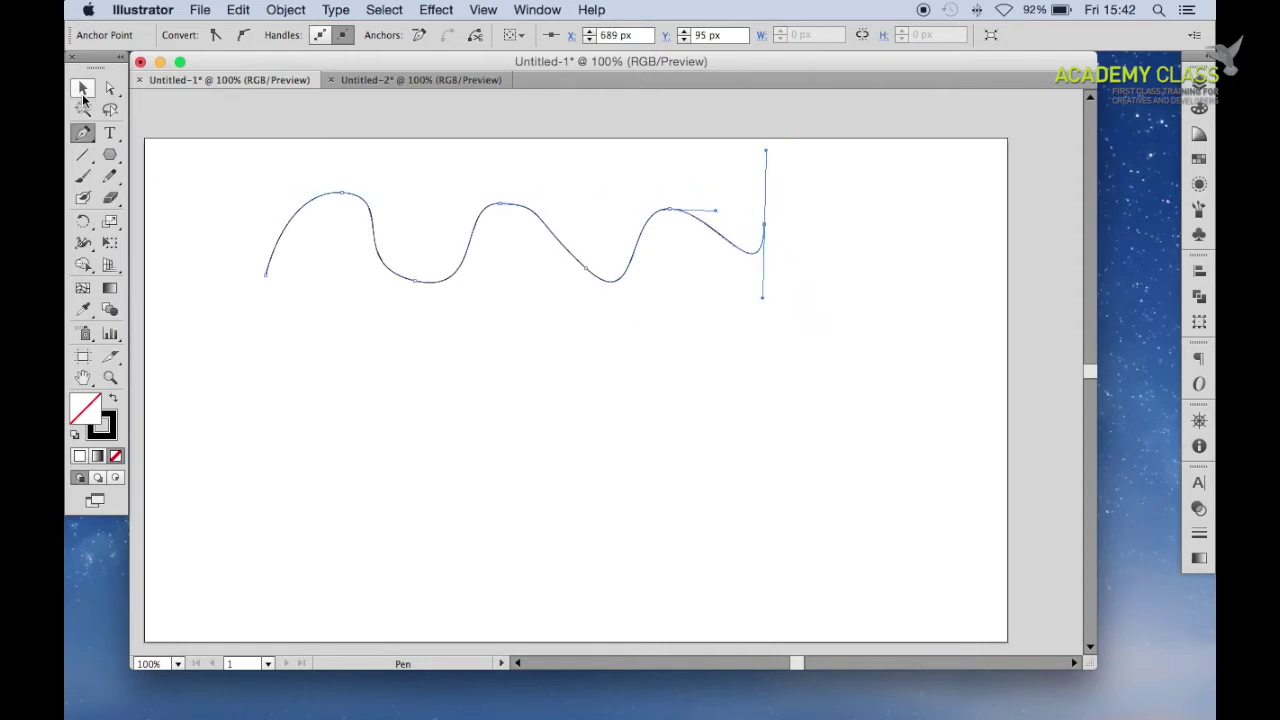
pyautogui.click(84, 90)
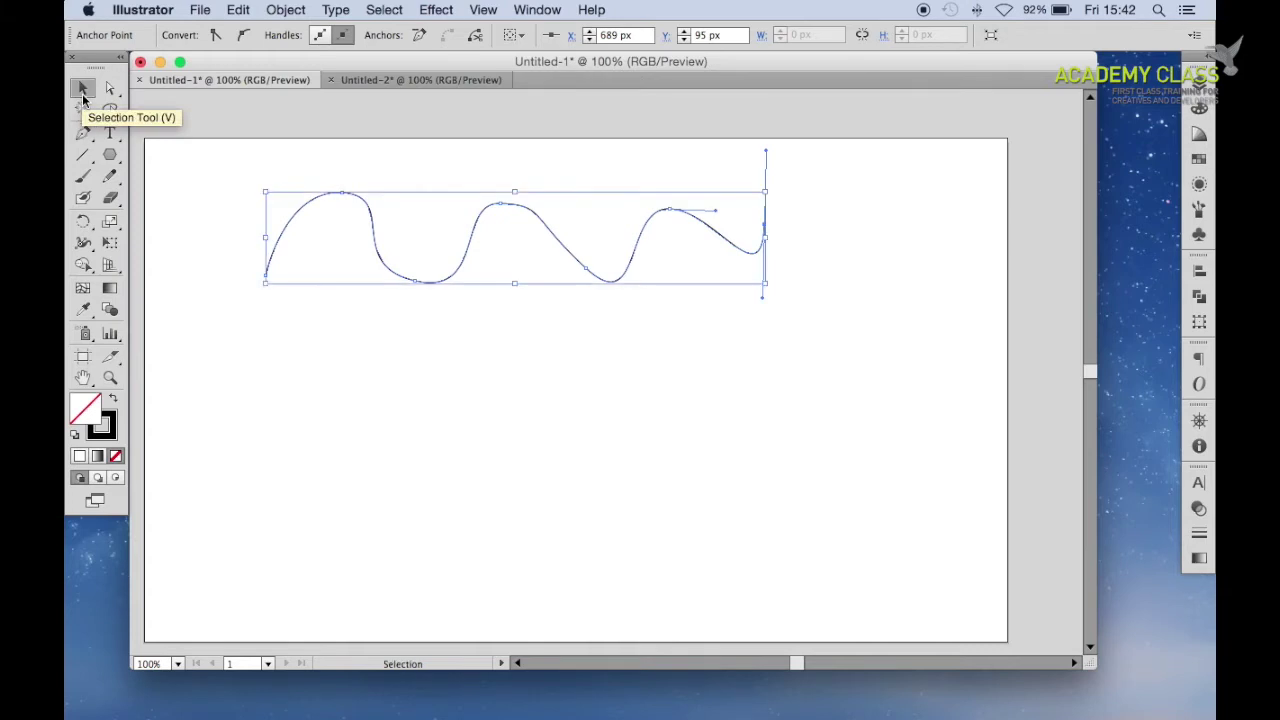
pyautogui.press('super+z')
# Delete the wavy curve and draw a straight horizontal line about 612 px long.
pyautogui.press('Delete')
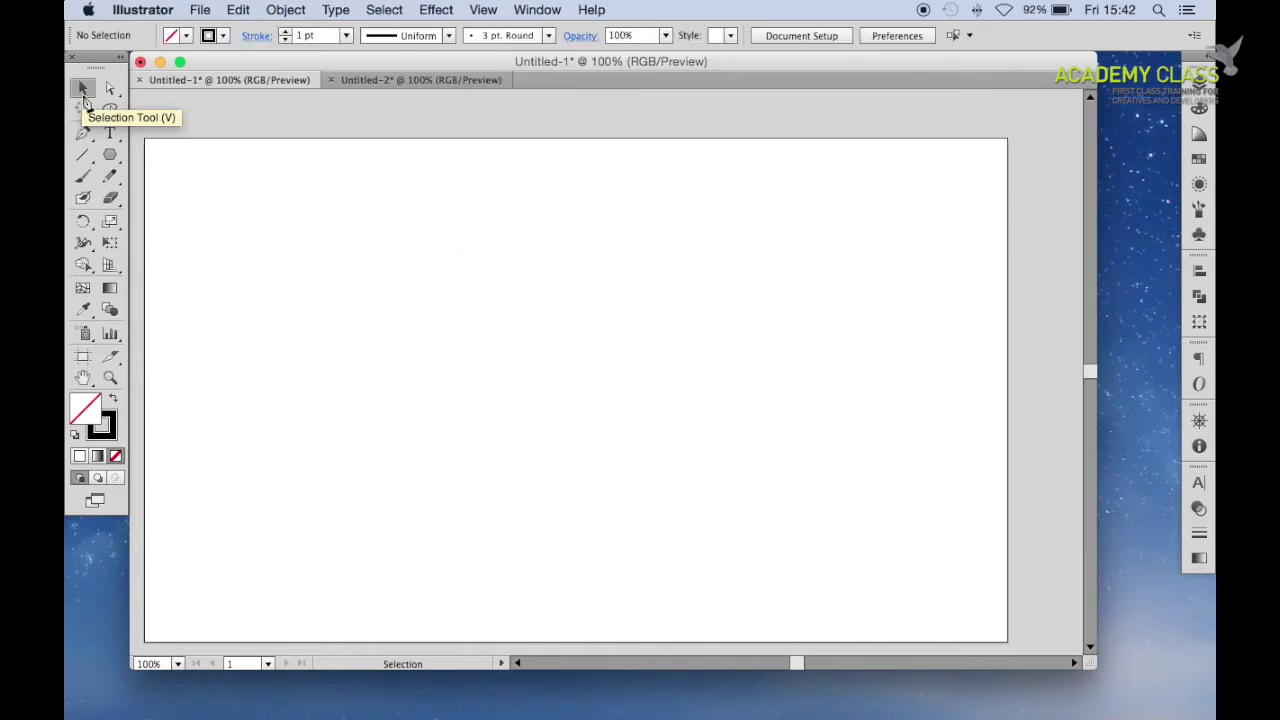
pyautogui.click(85, 157)
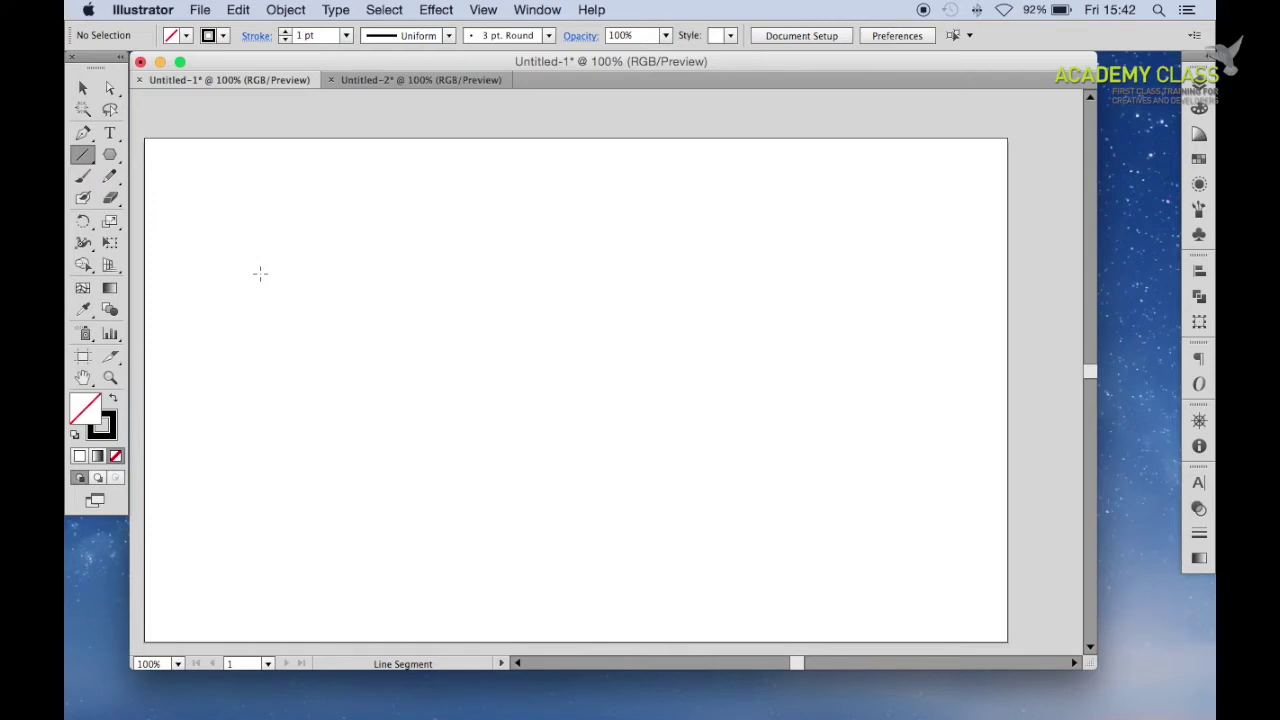
pyautogui.moveTo(259, 277); pyautogui.dragTo(719, 272)
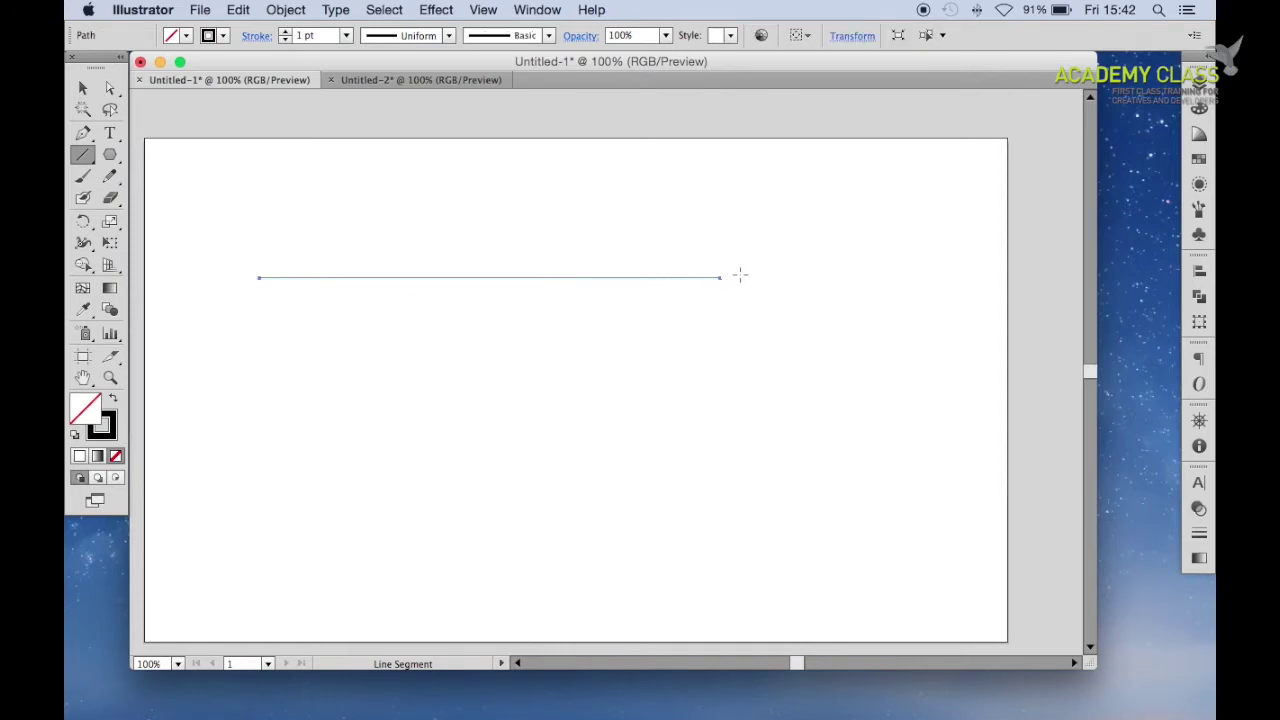
pyautogui.click(434, 9)
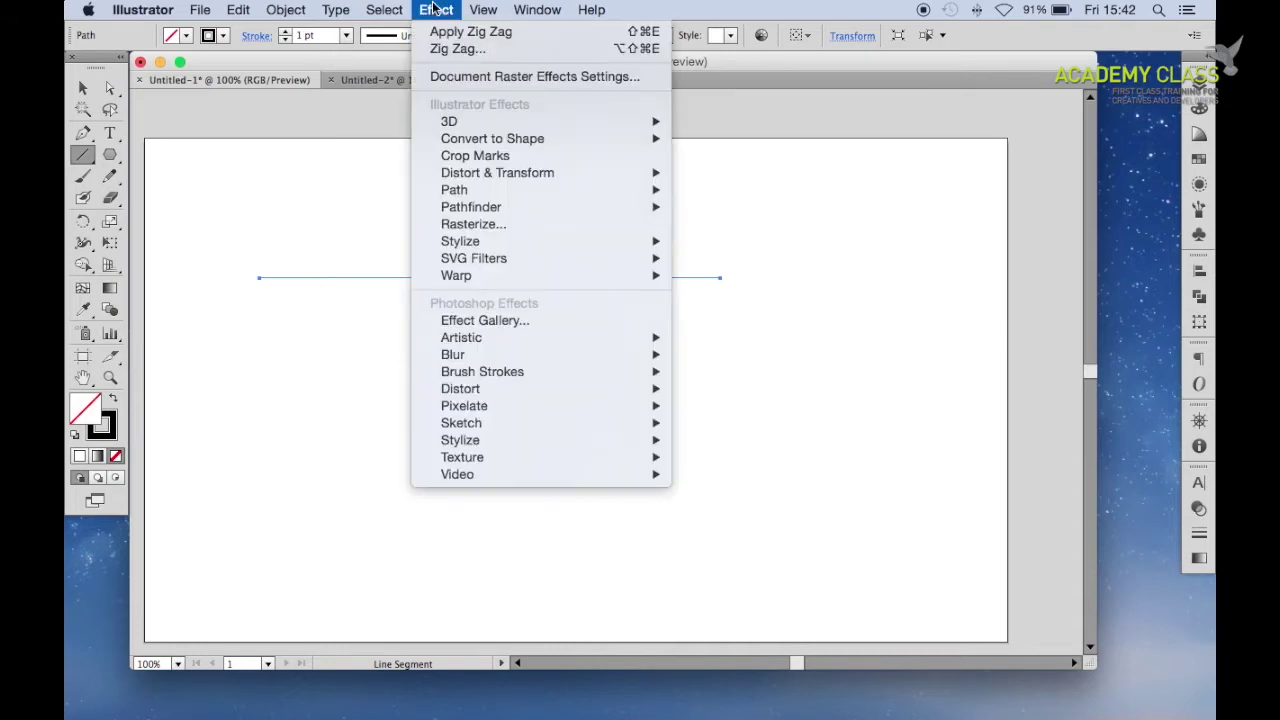
# Open Effect > Distort & Transform > Zig Zag for the line with Preview turned on.
pyautogui.moveTo(585, 173)
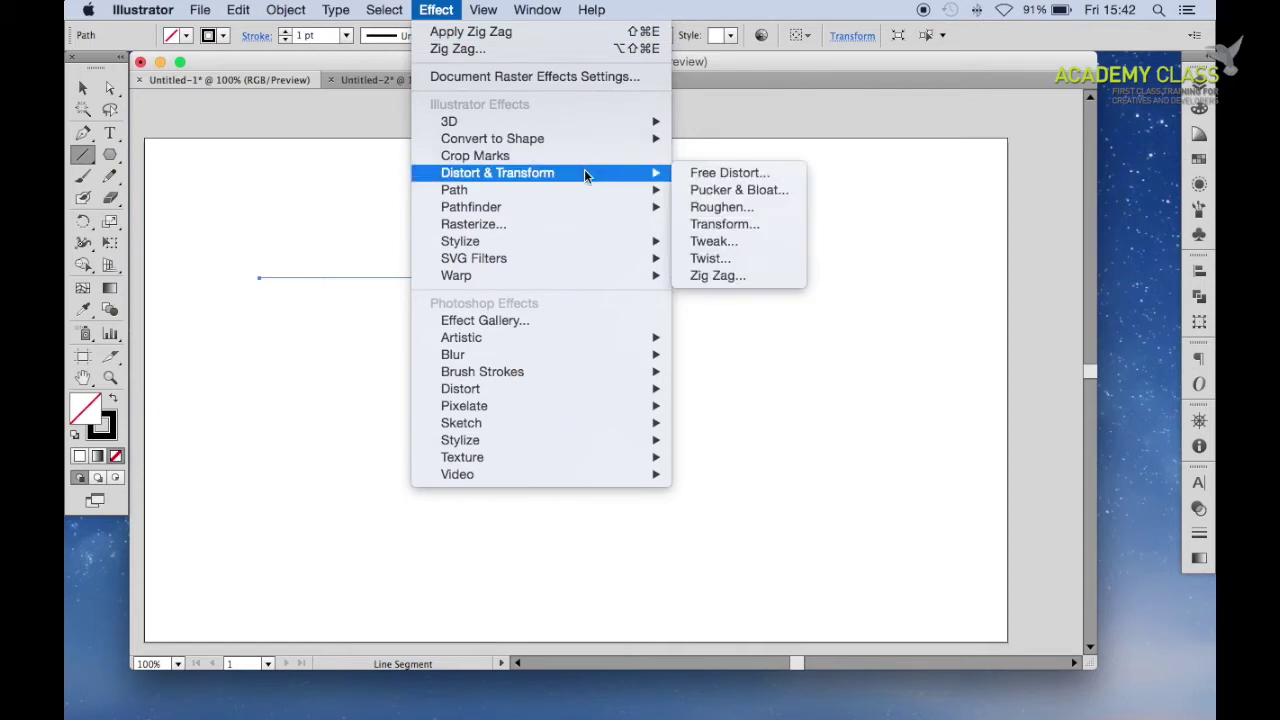
pyautogui.click(762, 277)
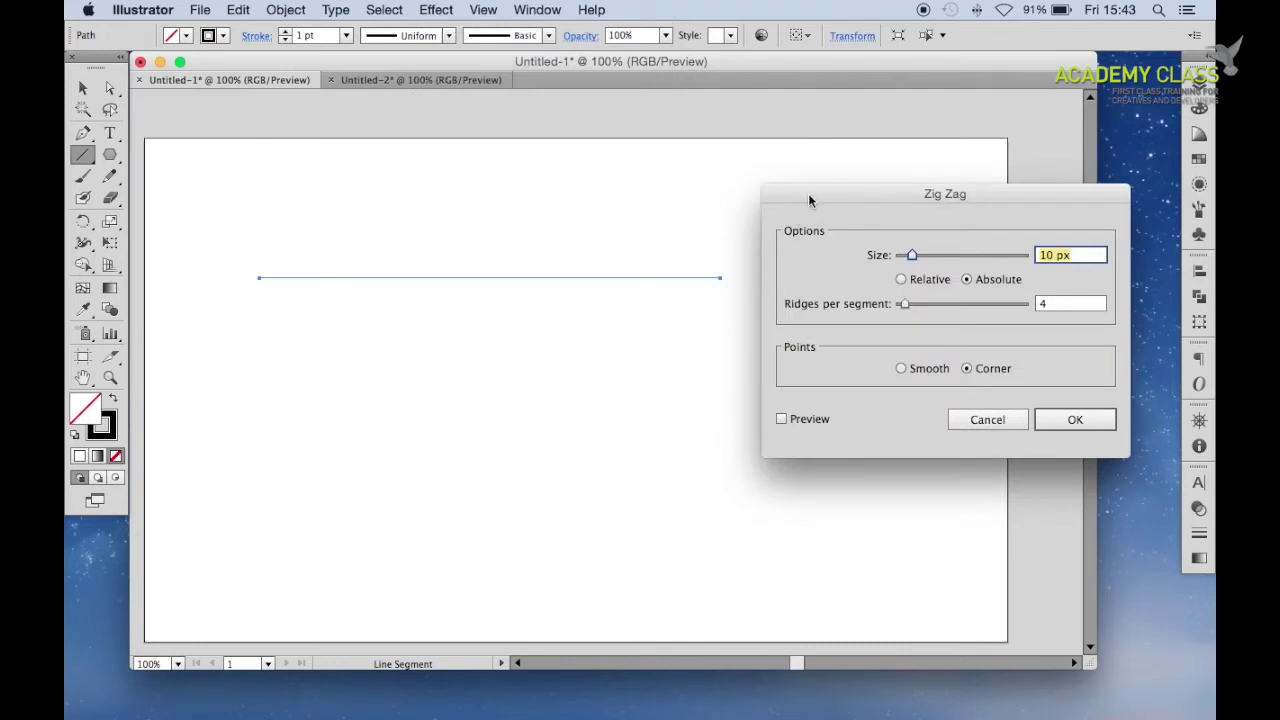
pyautogui.click(783, 419)
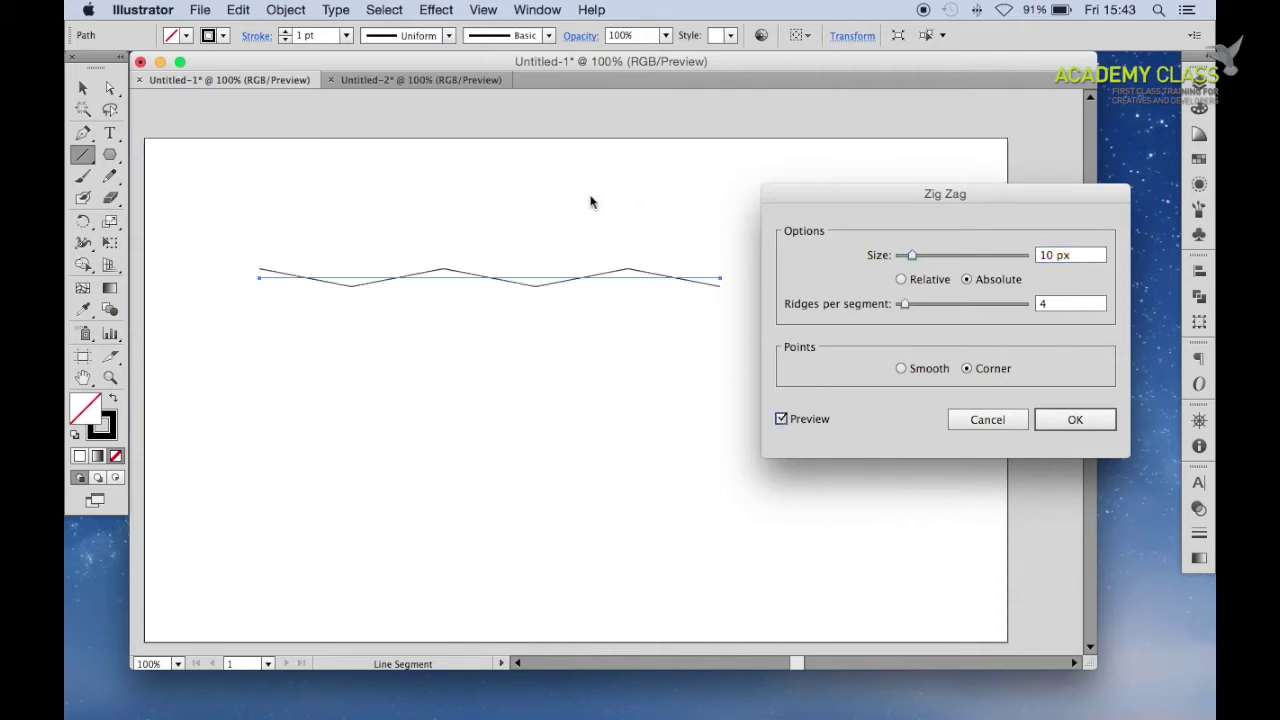
pyautogui.click(1052, 256)
# Raise the Zig Zag size to 30 px using the arrow keys and slider.
pyautogui.press('Up')
pyautogui.press('Up')
pyautogui.press('Up')
pyautogui.press('Up')
pyautogui.press('Up')
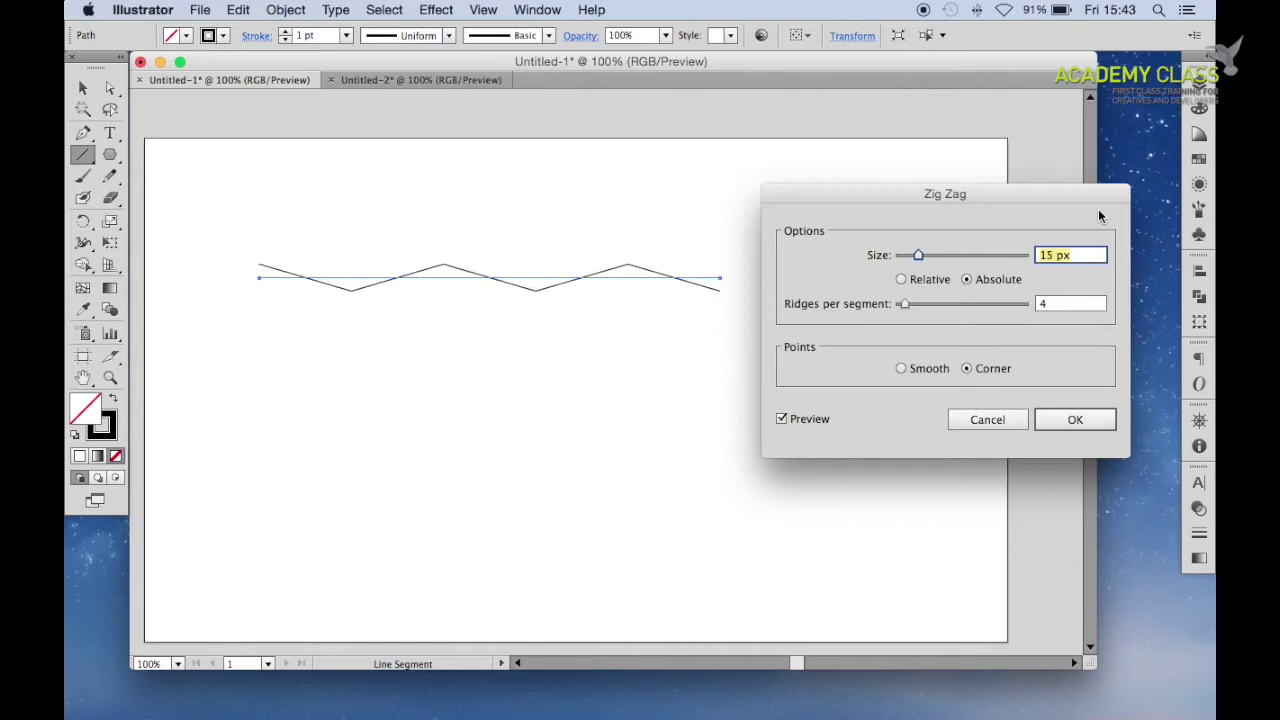
pyautogui.press('Up')
pyautogui.press('Up')
pyautogui.press('Up')
pyautogui.press('Up')
pyautogui.press('Up')
pyautogui.press('Up')
pyautogui.press('Up')
pyautogui.press('Up')
pyautogui.press('Up')
pyautogui.press('Up')
pyautogui.press('Up')
pyautogui.press('Up')
pyautogui.press('Up')
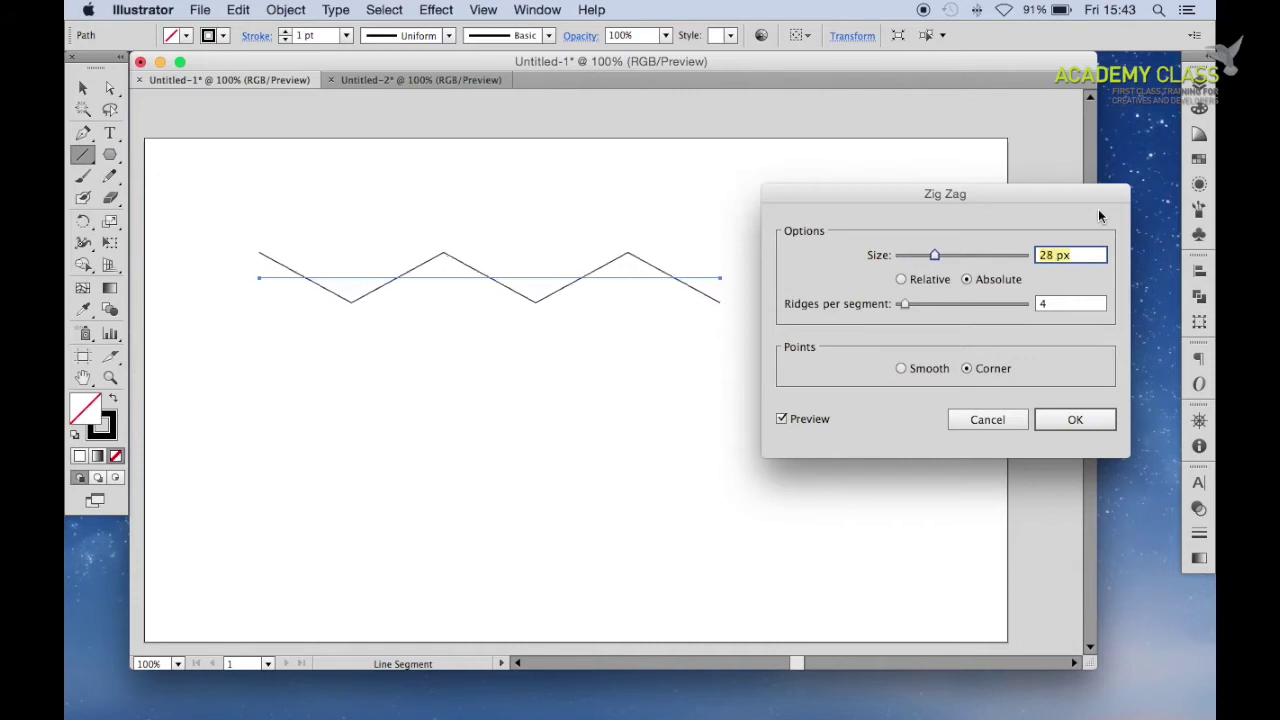
pyautogui.press('Up')
pyautogui.press('Up')
pyautogui.press('Up')
pyautogui.press('Up')
pyautogui.press('Up')
pyautogui.press('Up')
pyautogui.press('Up')
pyautogui.press('Up')
pyautogui.press('Up')
pyautogui.press('Up')
pyautogui.press('Up')
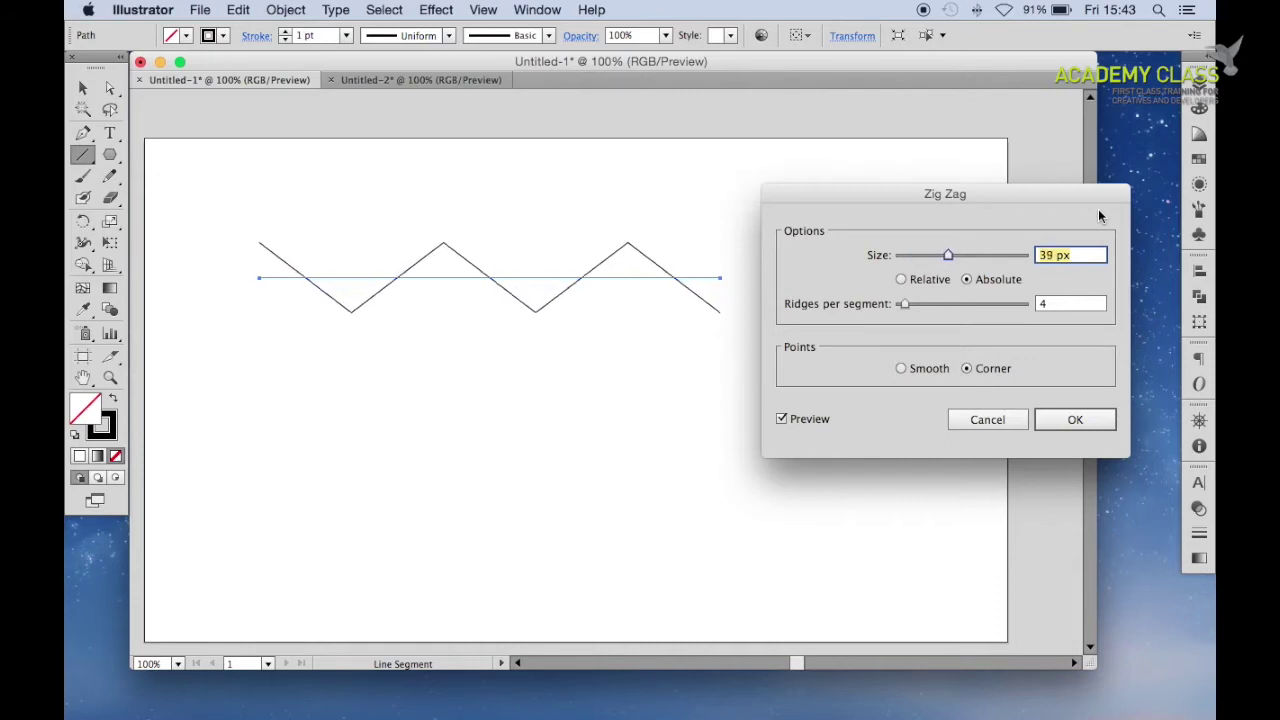
pyautogui.press('Up')
pyautogui.press('Up')
pyautogui.press('Up')
pyautogui.press('Up')
pyautogui.press('Up')
pyautogui.press('Up')
pyautogui.press('Up')
pyautogui.press('Up')
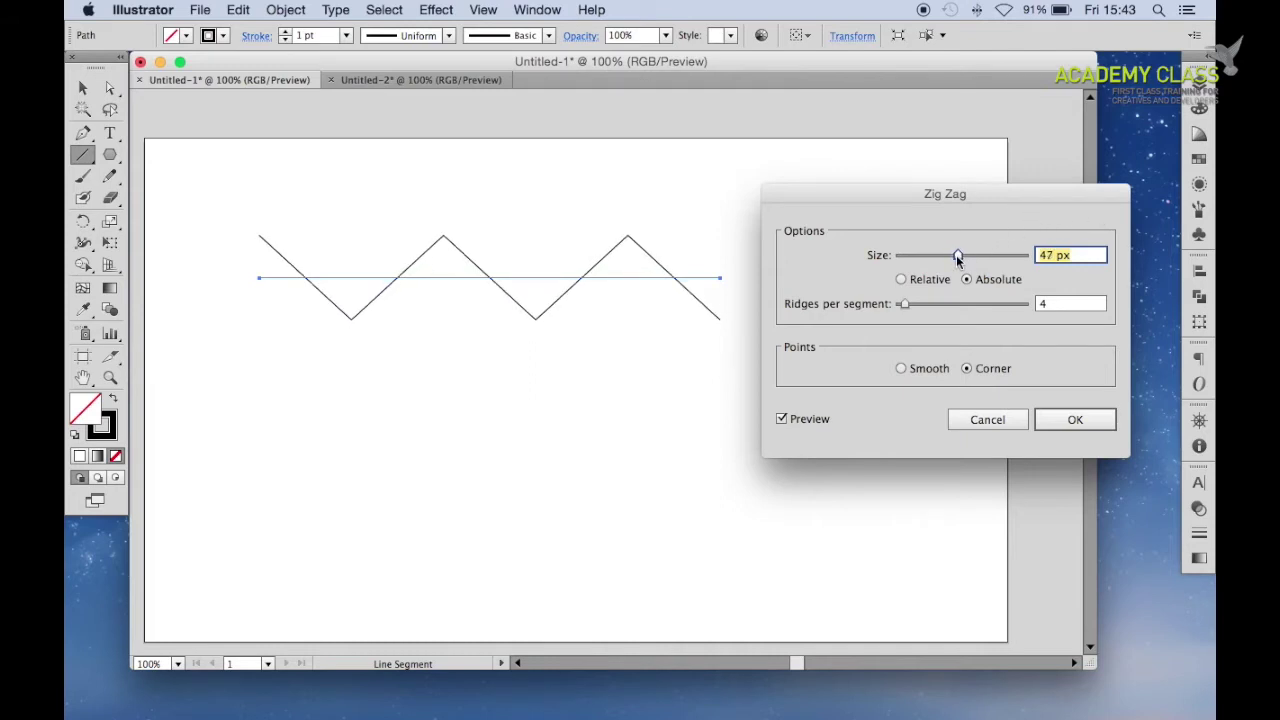
pyautogui.moveTo(956, 255)
pyautogui.mouseDown()
pyautogui.moveTo(910, 254)
pyautogui.moveTo(1000, 255)
pyautogui.moveTo(917, 256)
pyautogui.moveTo(944, 256)
pyautogui.mouseUp()
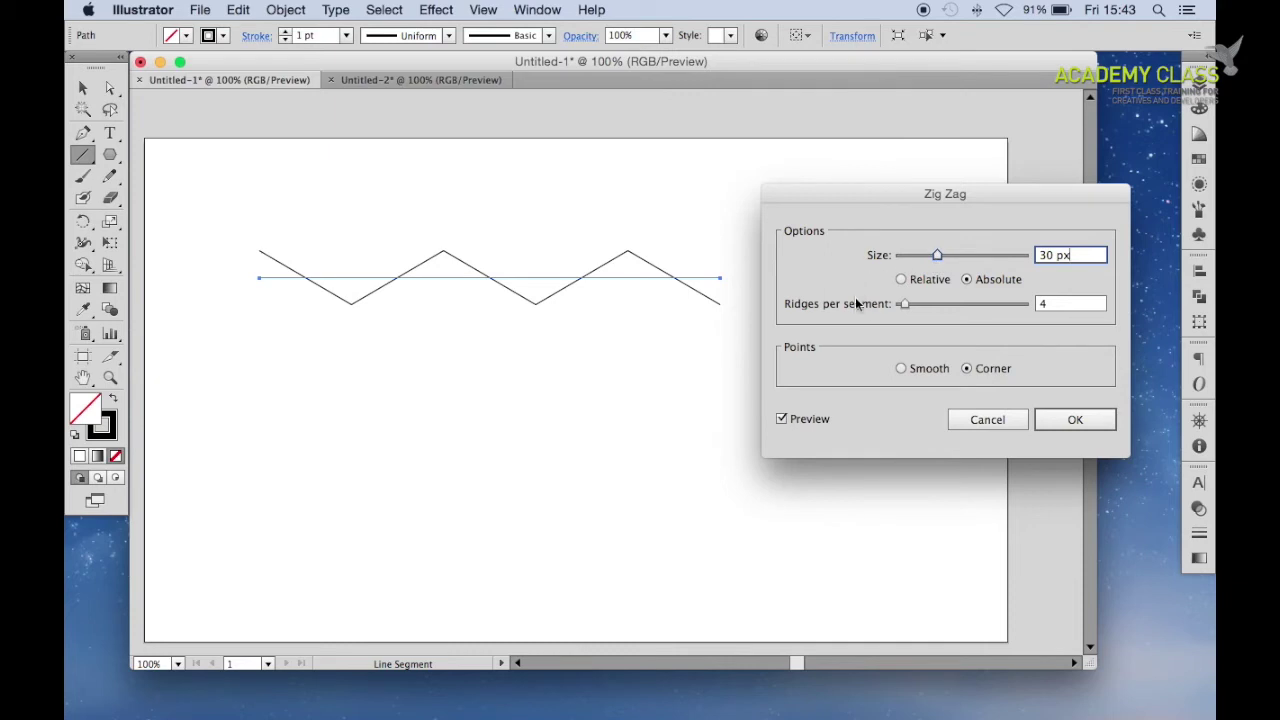
# Set Ridges per segment to 12 and switch the points to Smooth.
pyautogui.click(918, 305)
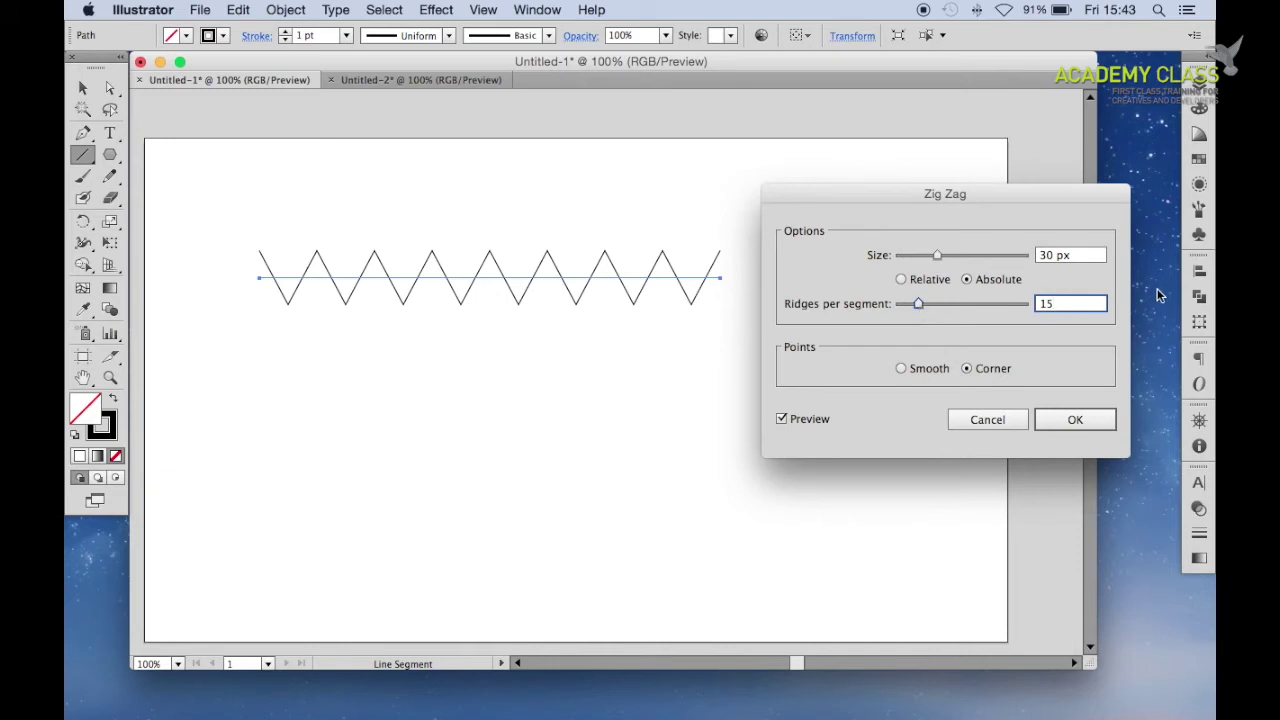
pyautogui.press('Up')
pyautogui.press('Up')
pyautogui.press('Up')
pyautogui.press('Up')
pyautogui.press('Up')
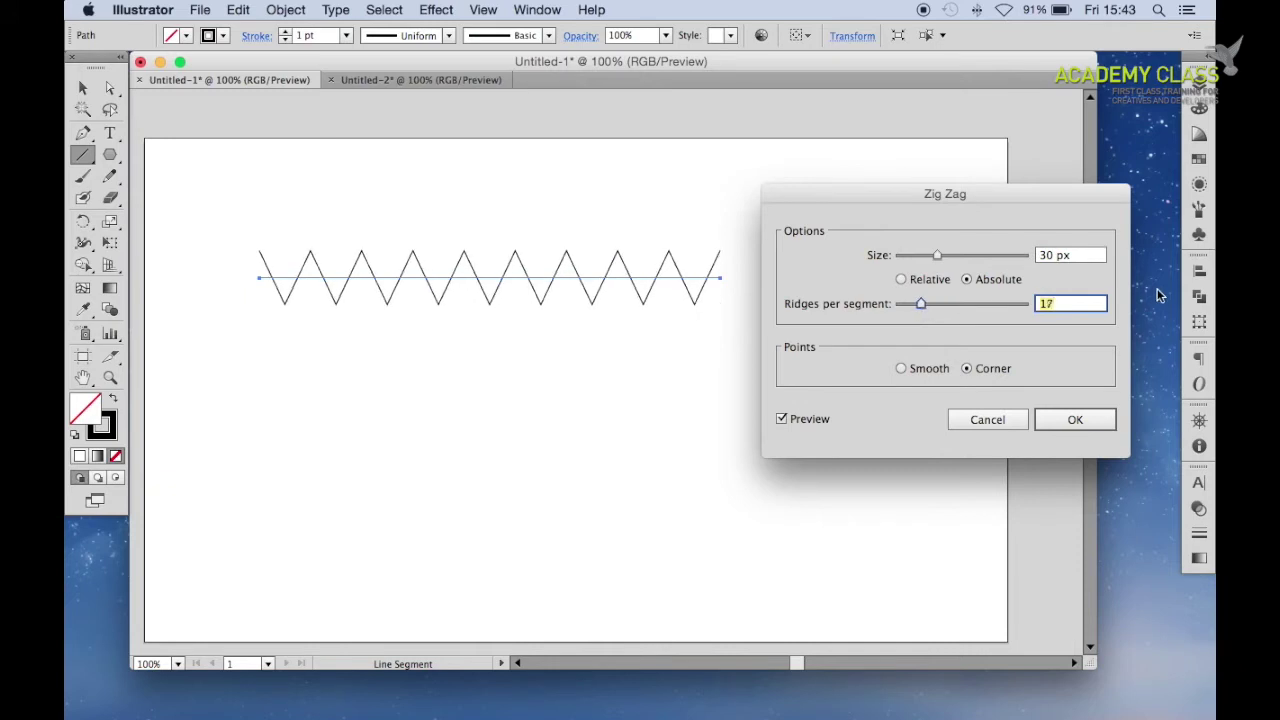
pyautogui.press('Down')
pyautogui.press('Down')
pyautogui.press('Down')
pyautogui.press('Down')
pyautogui.press('Down')
pyautogui.press('Down')
pyautogui.press('Down')
pyautogui.press('Down')
pyautogui.press('Down')
pyautogui.press('Down')
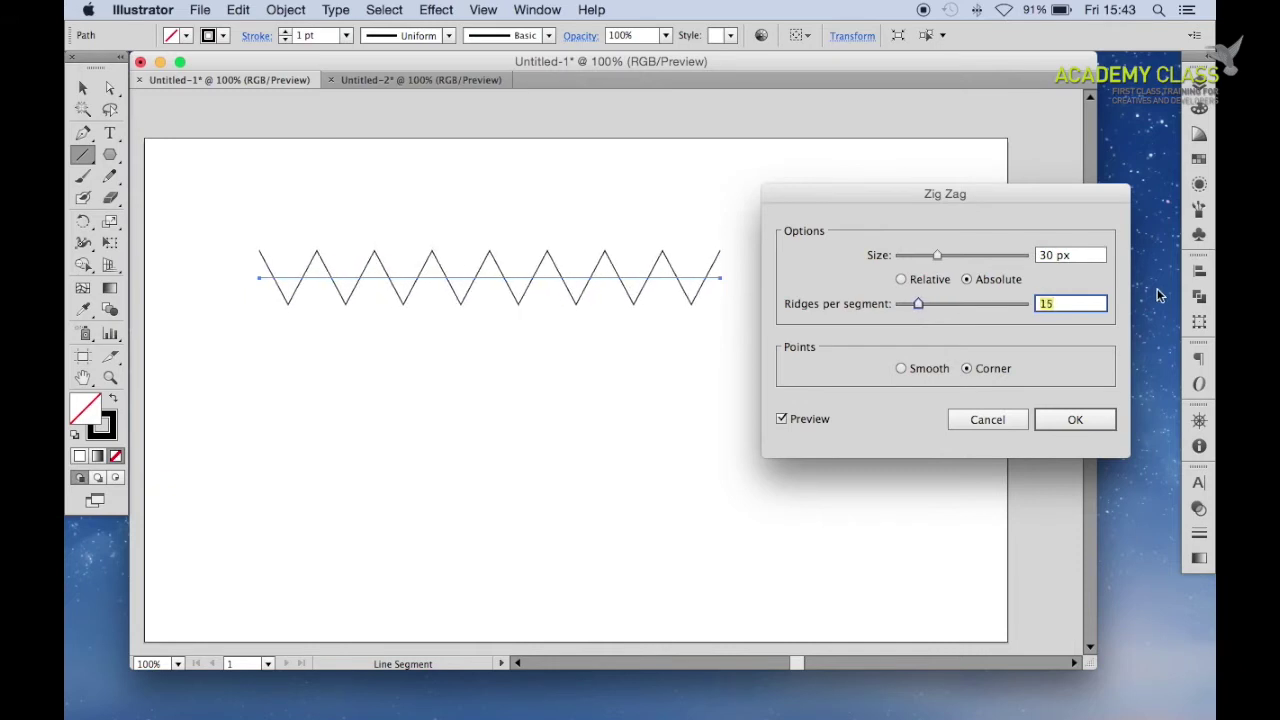
pyautogui.press('Down')
pyautogui.press('Down')
pyautogui.press('Down')
pyautogui.press('Down')
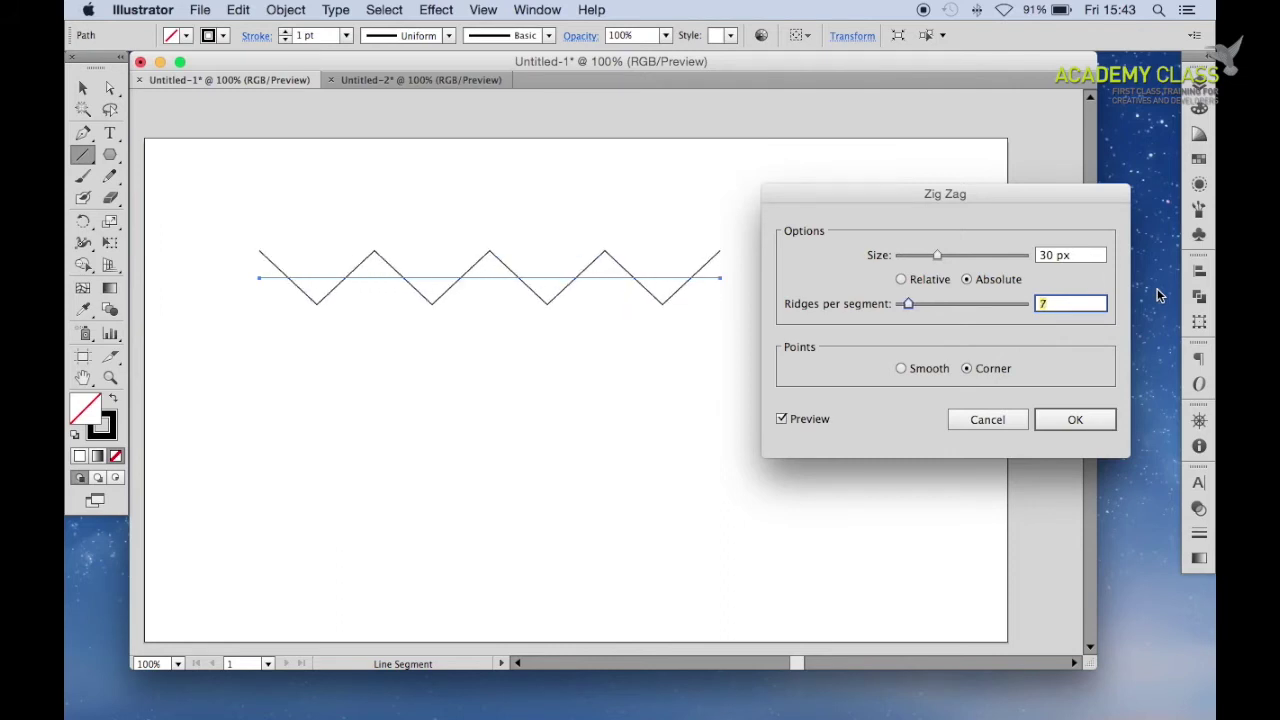
pyautogui.press('Up')
pyautogui.press('Up')
pyautogui.press('Up')
pyautogui.press('Up')
pyautogui.press('Up')
pyautogui.press('Up')
pyautogui.press('Up')
pyautogui.press('Up')
pyautogui.press('Up')
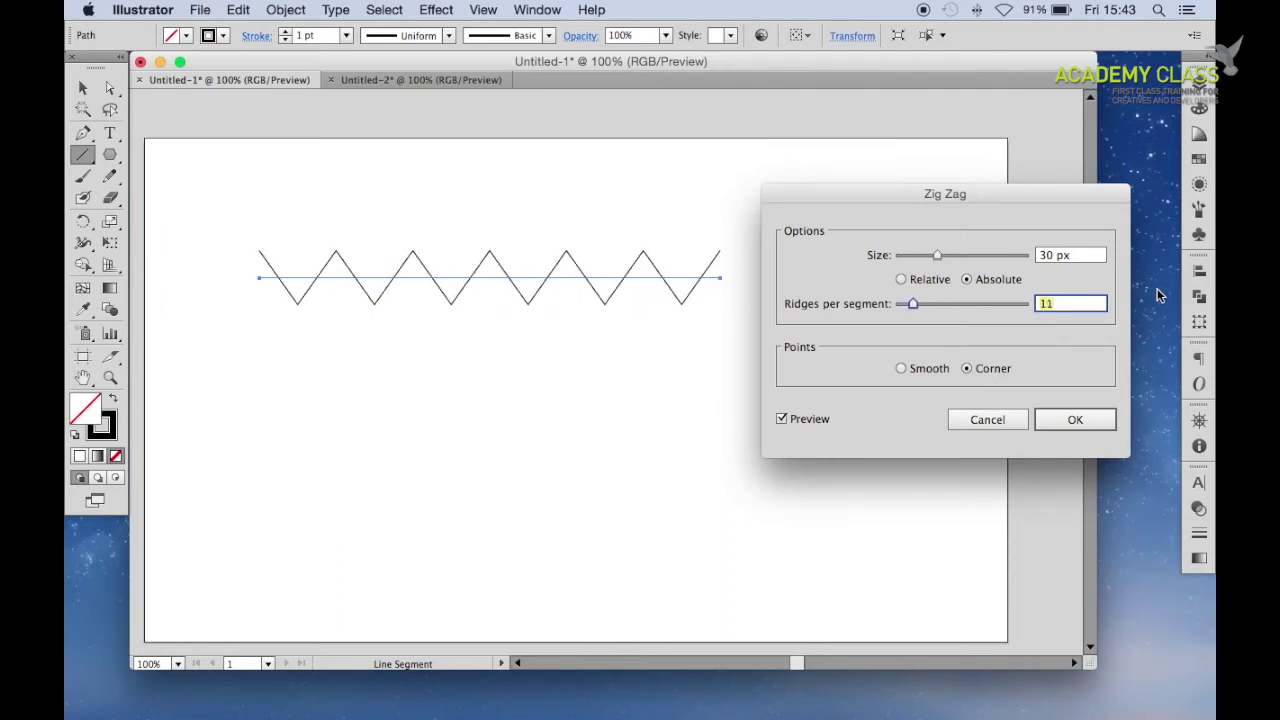
pyautogui.press('Down')
pyautogui.press('Down')
pyautogui.press('Down')
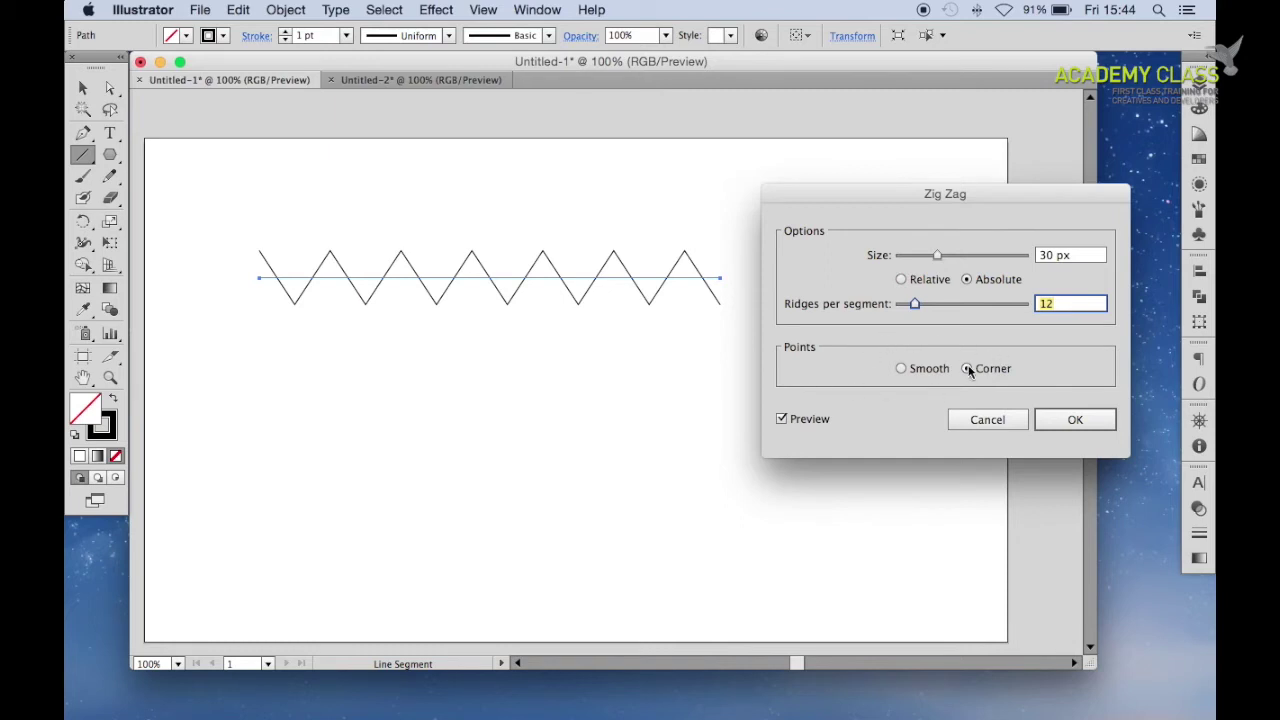
pyautogui.click(903, 368)
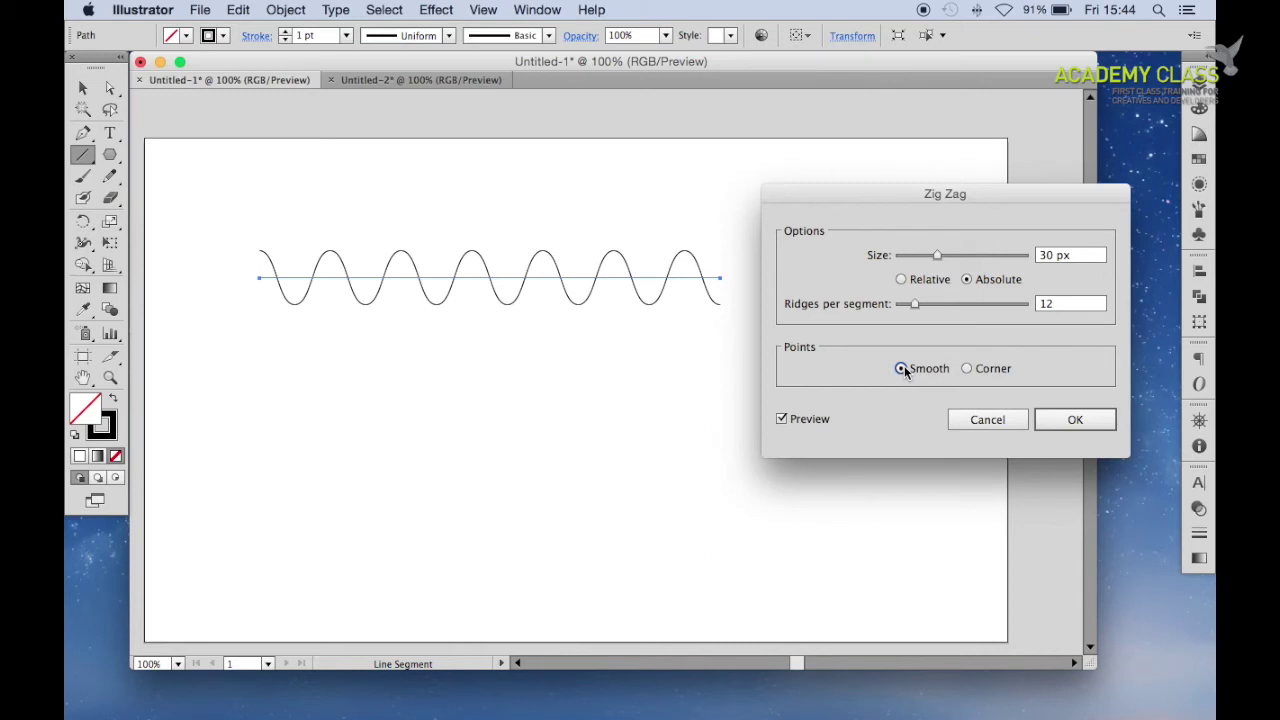
# Apply the Zig Zag effect and move the wave down toward the artboard centre.
pyautogui.click(1066, 420)
pyautogui.click(83, 88)
pyautogui.moveTo(474, 281); pyautogui.dragTo(597, 405)
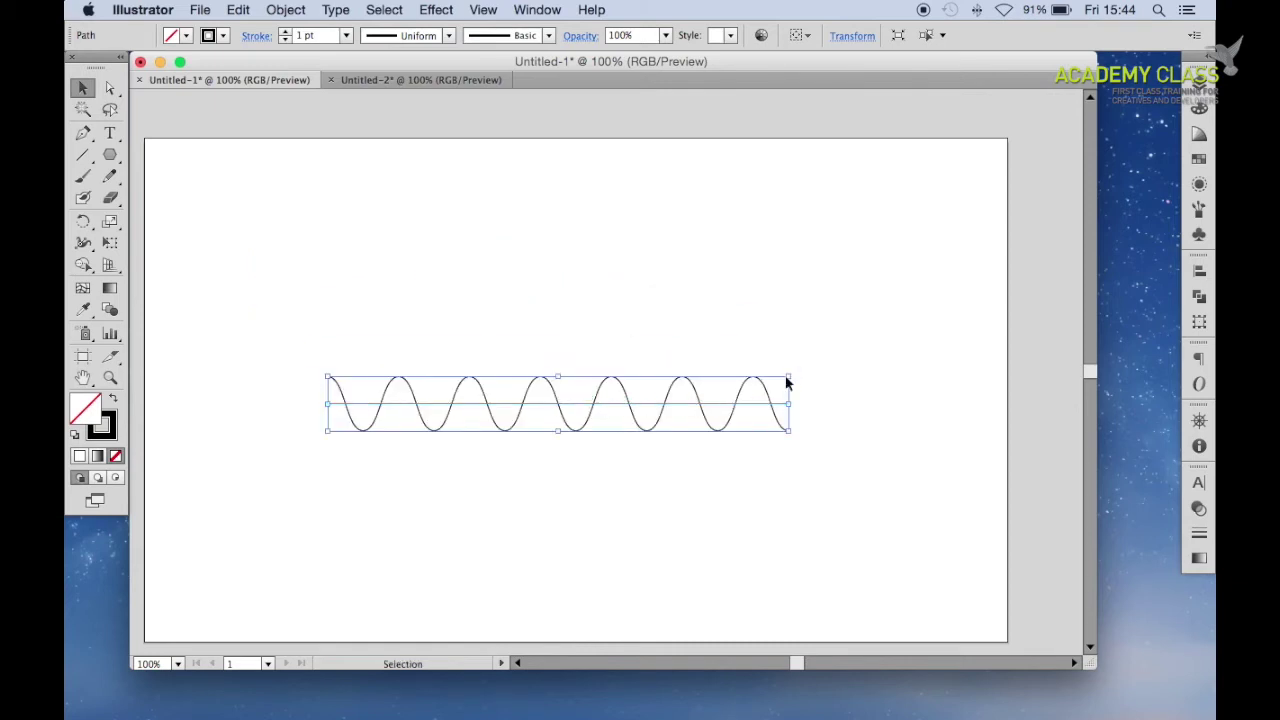
# Try stretching the wave wider, restore its size, nudge it up slightly, and reselect it.
pyautogui.moveTo(789, 376); pyautogui.dragTo(855, 376)
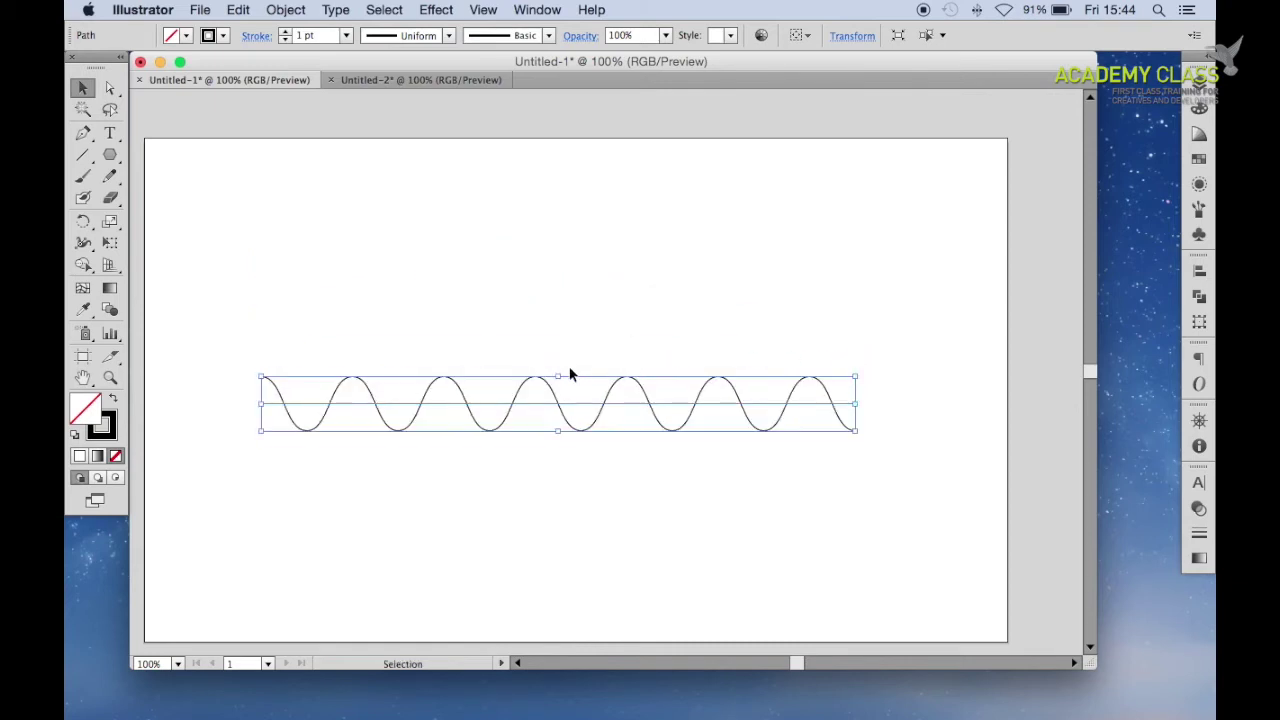
pyautogui.moveTo(558, 374); pyautogui.dragTo(557, 297)
pyautogui.moveTo(558, 378)
pyautogui.mouseDown()
pyautogui.moveTo(560, 313)
pyautogui.moveTo(557, 363)
pyautogui.mouseUp()
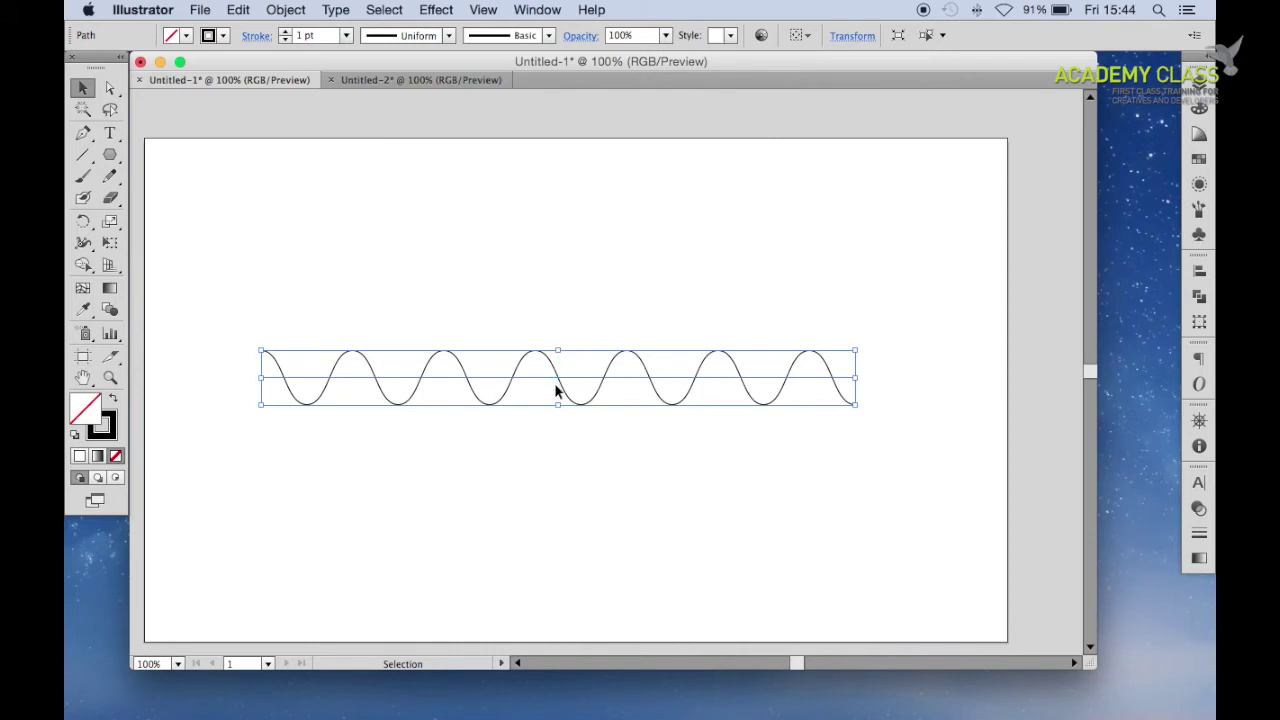
pyautogui.click(562, 412)
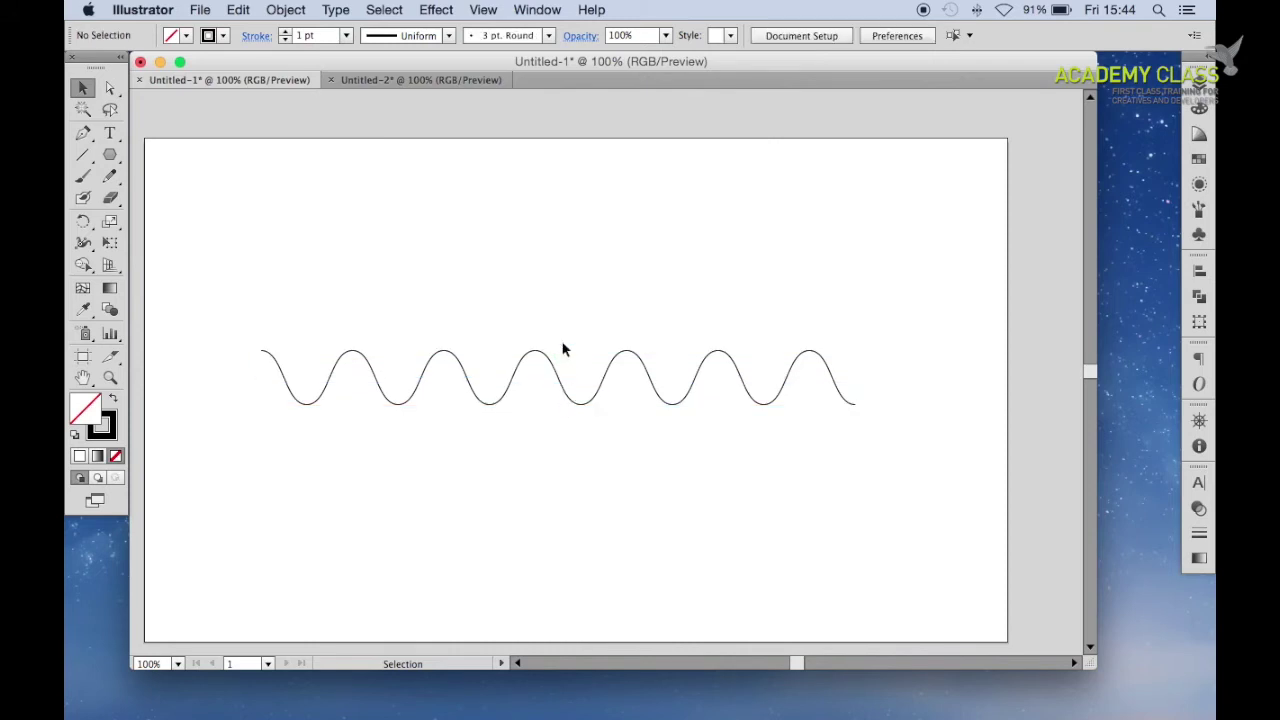
pyautogui.moveTo(547, 280); pyautogui.dragTo(571, 426)
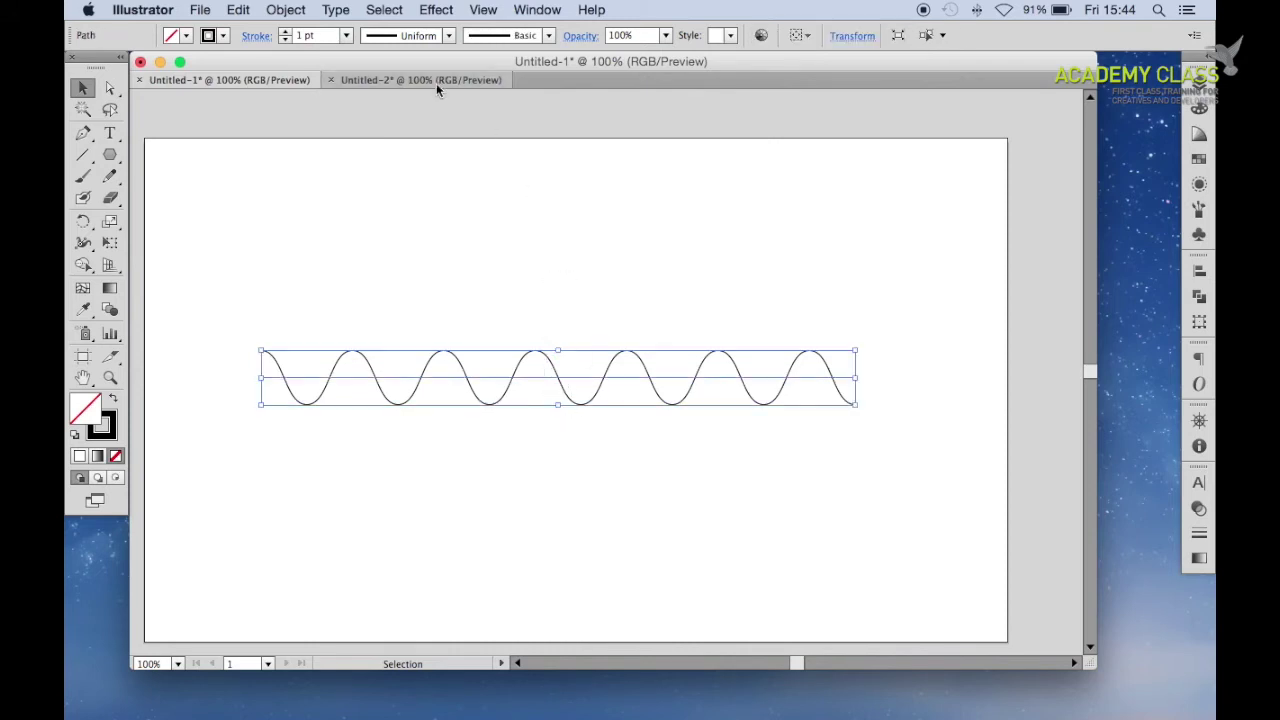
# Use Object > Expand Appearance to turn the wave into an editable path.
pyautogui.click(287, 10)
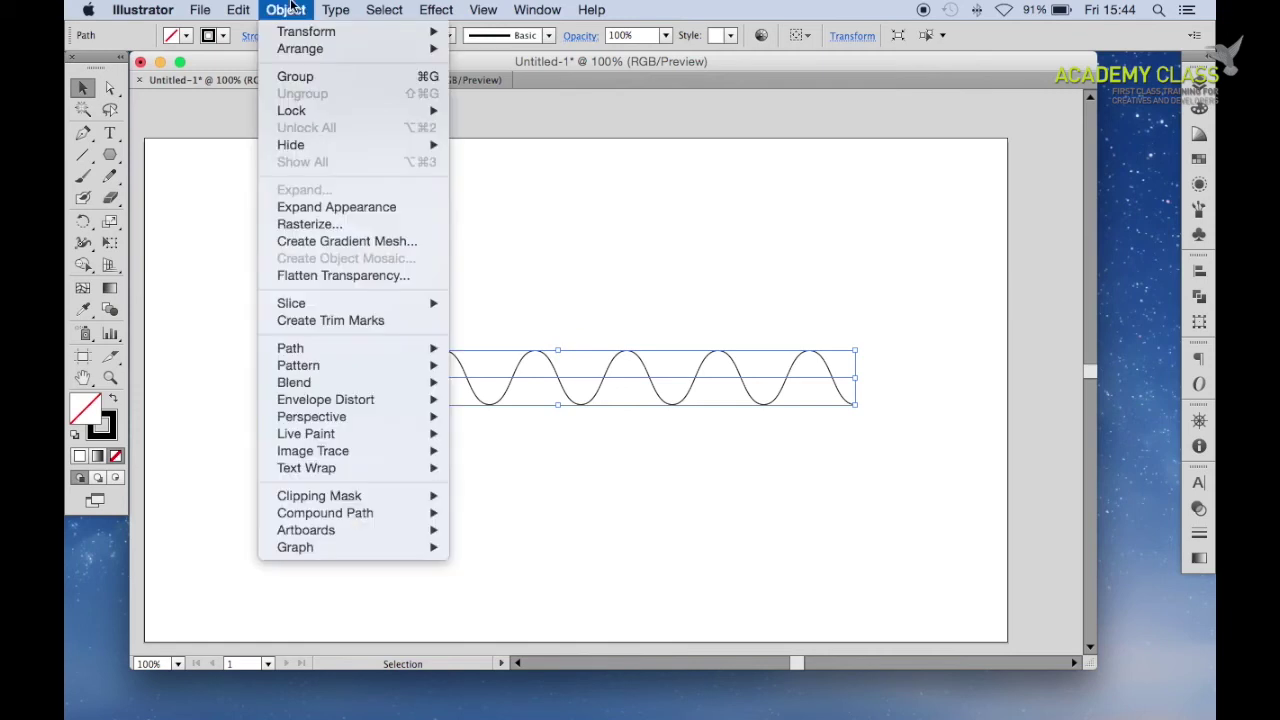
pyautogui.moveTo(240, 8)
pyautogui.click(362, 207)
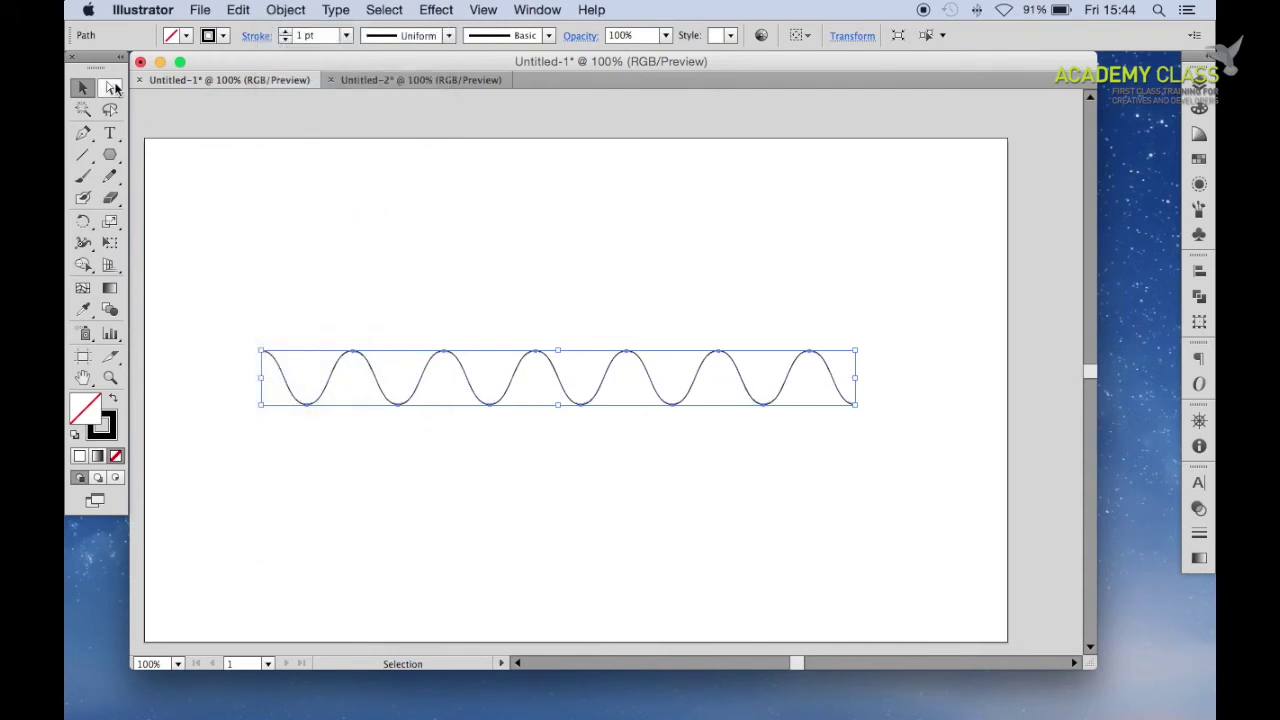
pyautogui.click(113, 88)
# Drag the wave's anchors to lift its right end, last peak and lower bump higher.
pyautogui.click(723, 374)
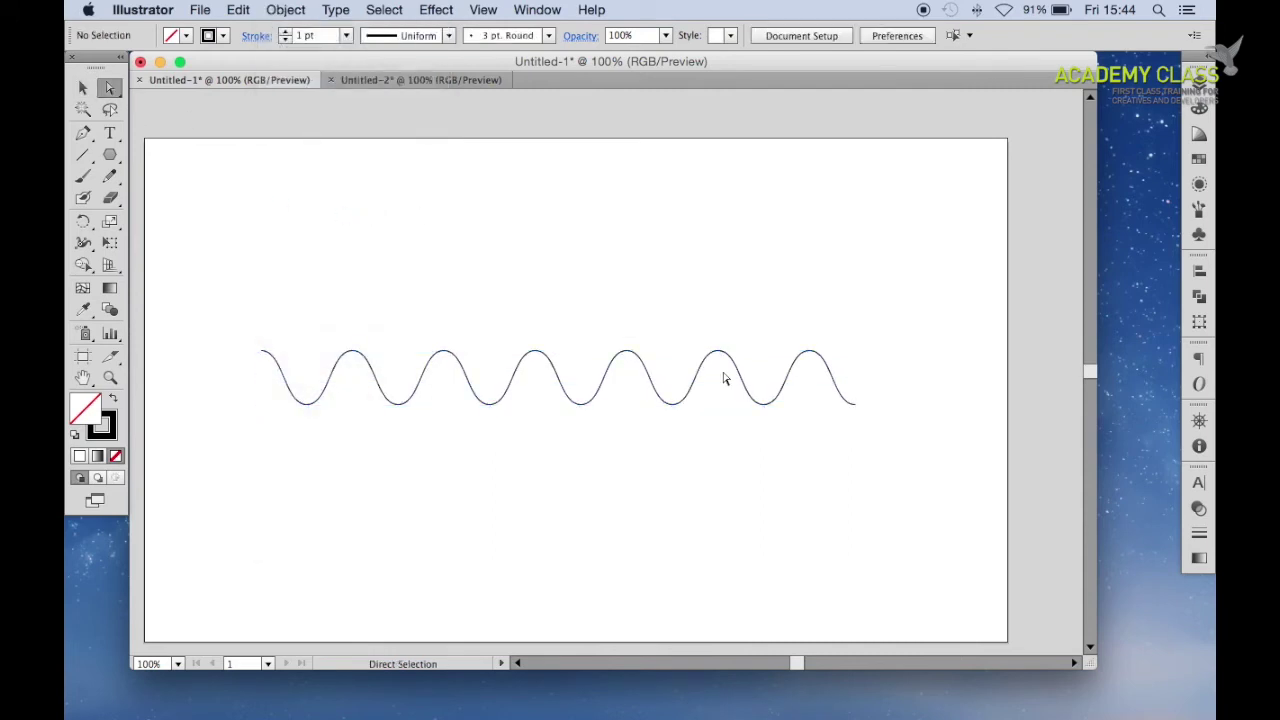
pyautogui.click(627, 354)
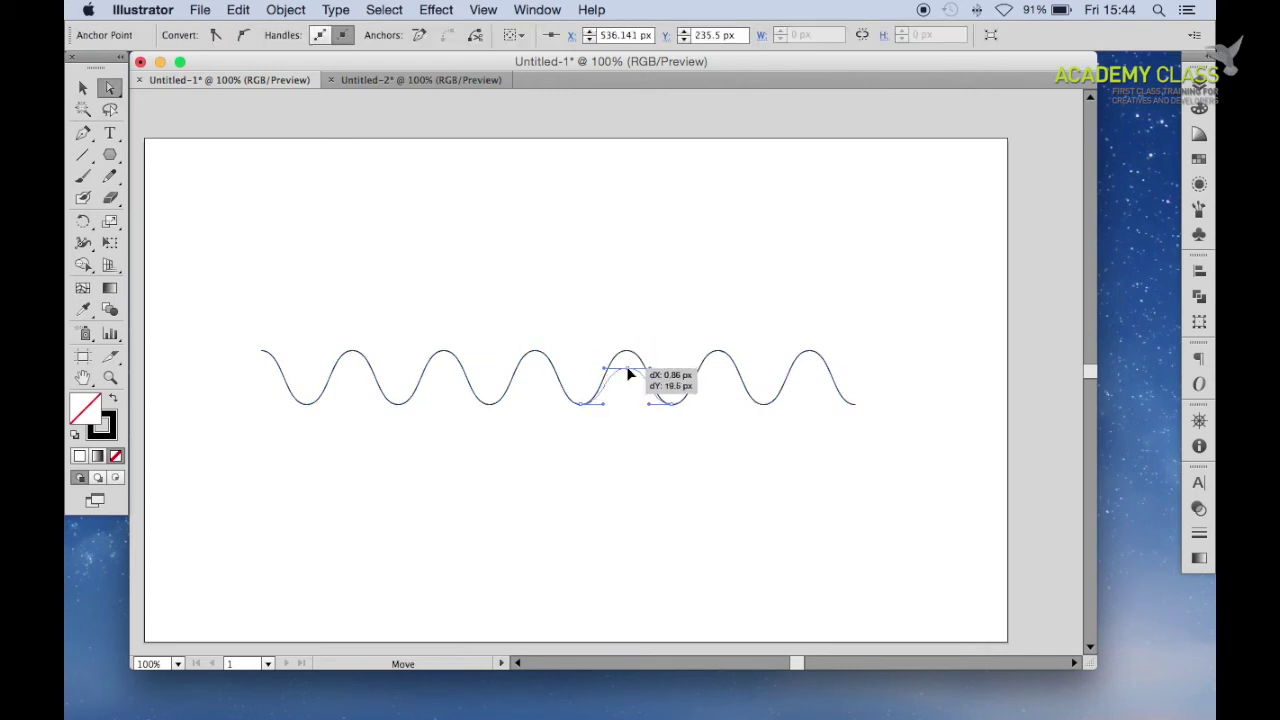
pyautogui.moveTo(629, 374); pyautogui.dragTo(659, 313)
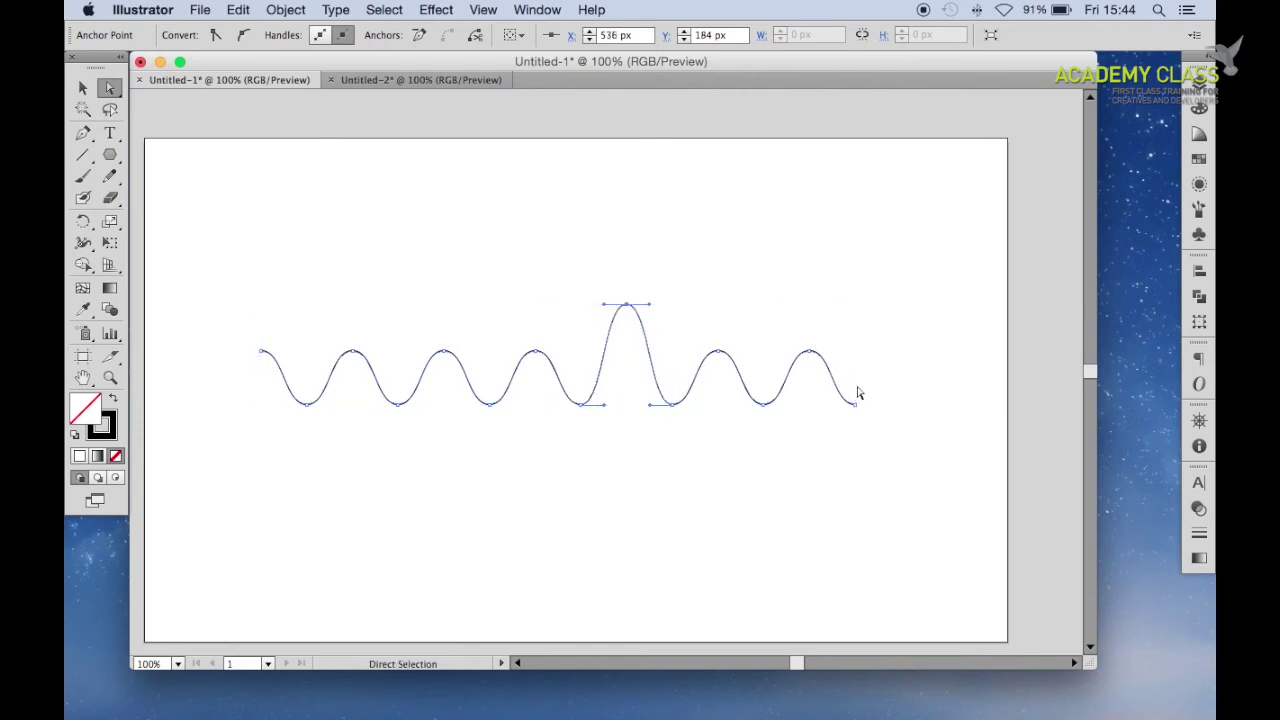
pyautogui.press('super+z')
pyautogui.moveTo(856, 410); pyautogui.dragTo(808, 330)
pyautogui.moveTo(719, 358)
pyautogui.mouseDown()
pyautogui.moveTo(729, 347)
pyautogui.moveTo(716, 337)
pyautogui.mouseUp()
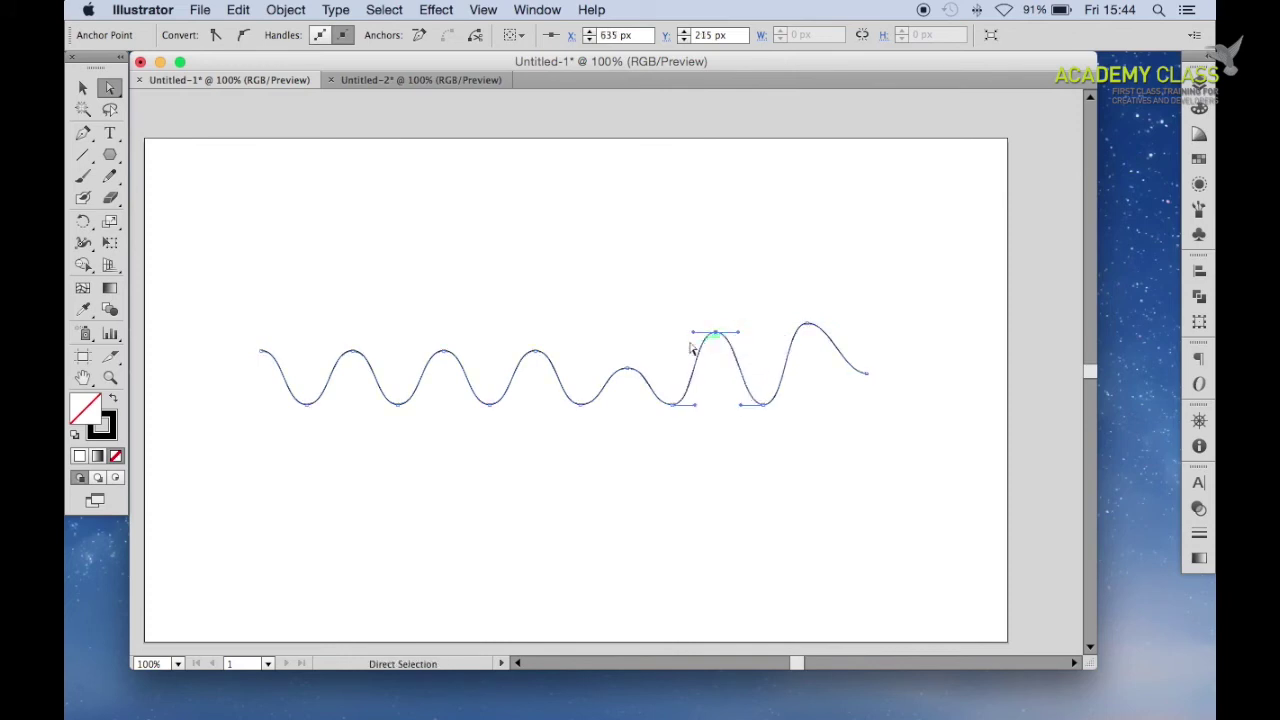
pyautogui.moveTo(628, 370); pyautogui.dragTo(629, 355)
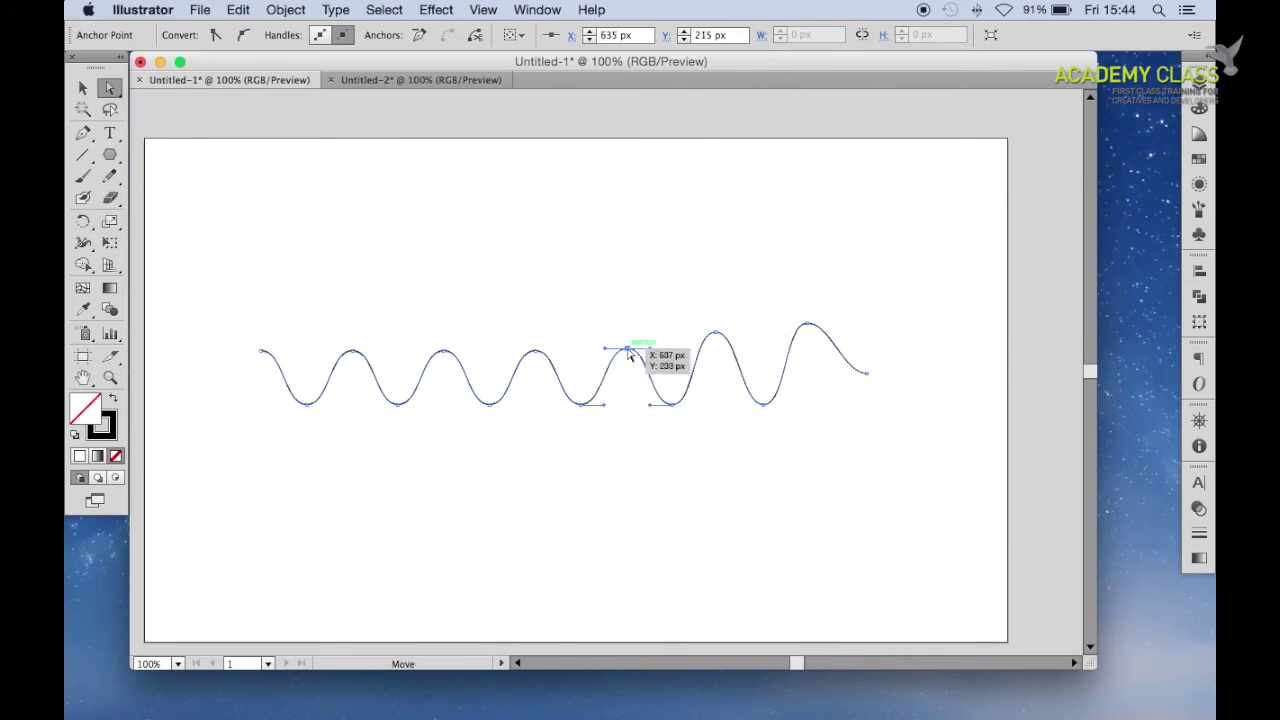
pyautogui.click(441, 80)
# Marquee-select the orange square, circle, triangle and star in Untitled-2.
pyautogui.press('a')
pyautogui.scroll(1, 571, 260)
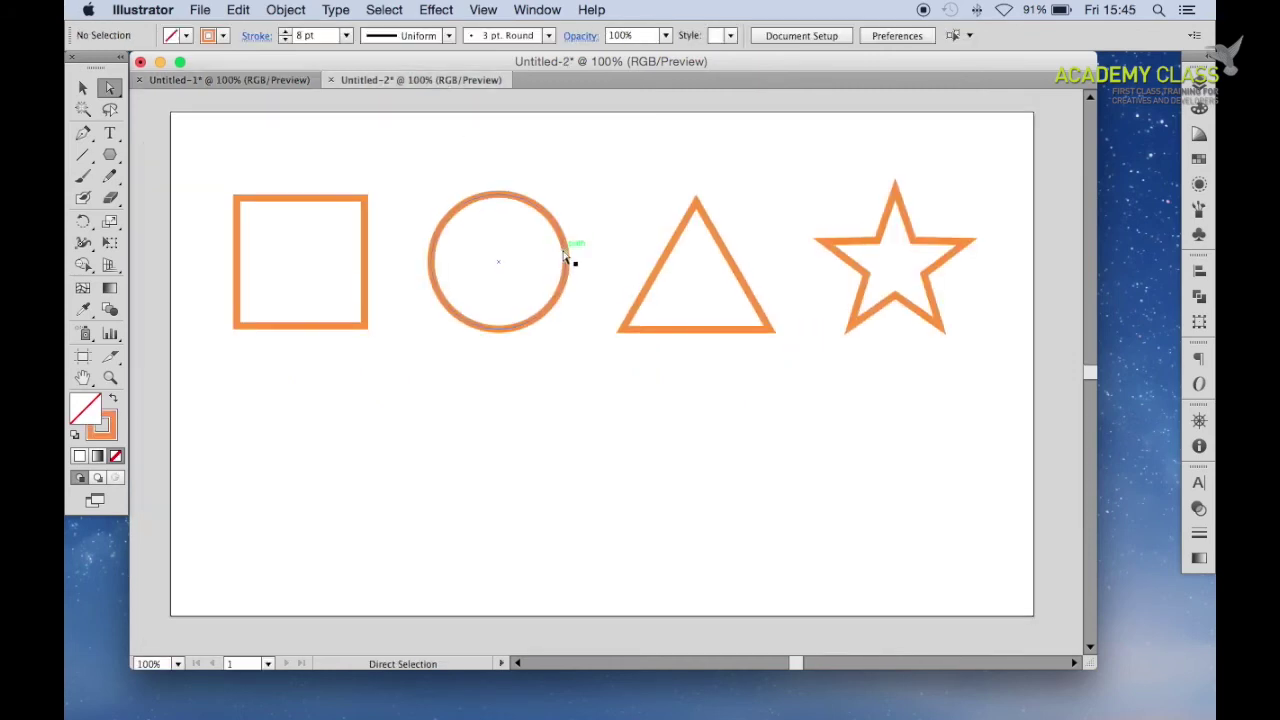
pyautogui.click(83, 88)
pyautogui.moveTo(176, 136); pyautogui.dragTo(1019, 420)
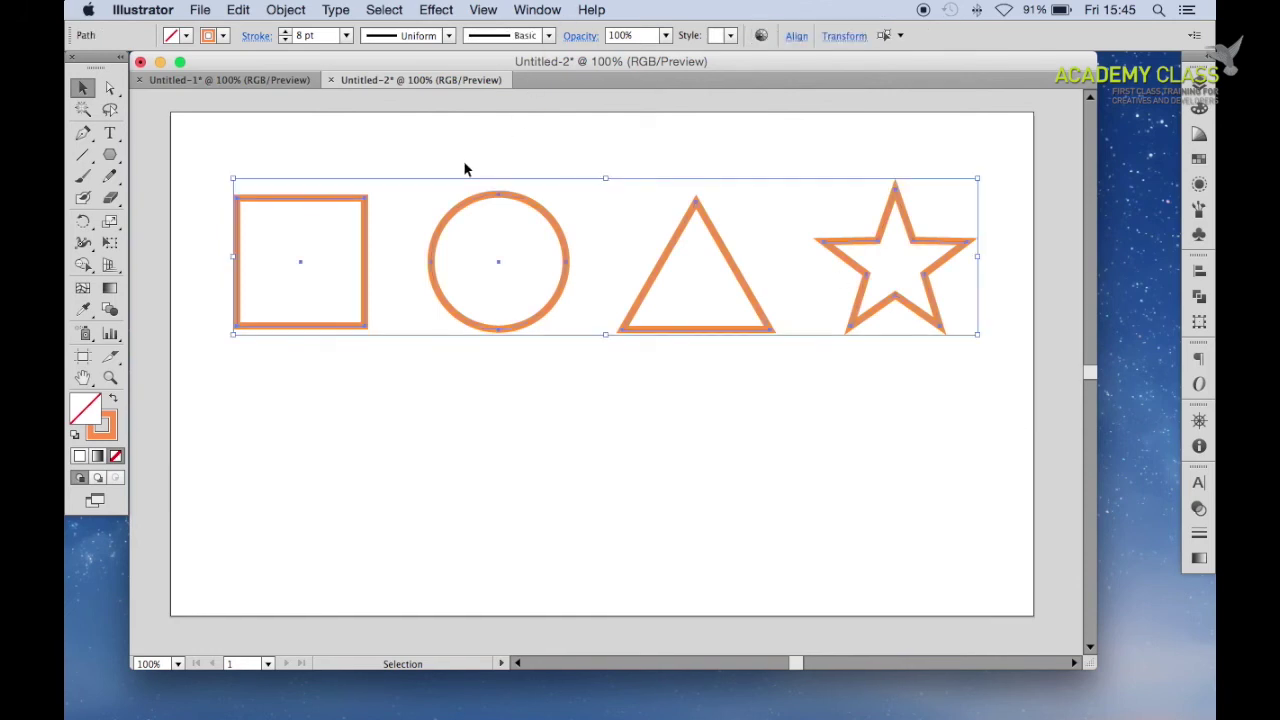
# Open Effect > Distort & Transform > Zig Zag for the four selected shapes.
pyautogui.click(430, 9)
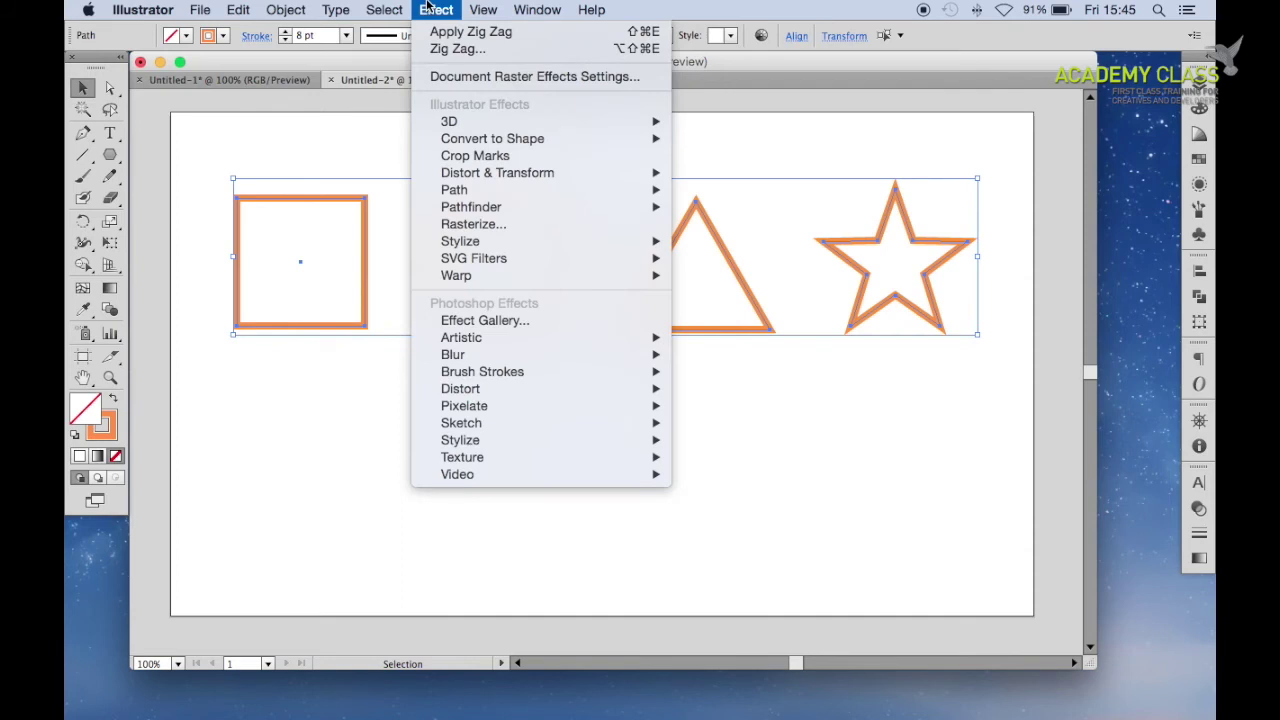
pyautogui.moveTo(601, 176)
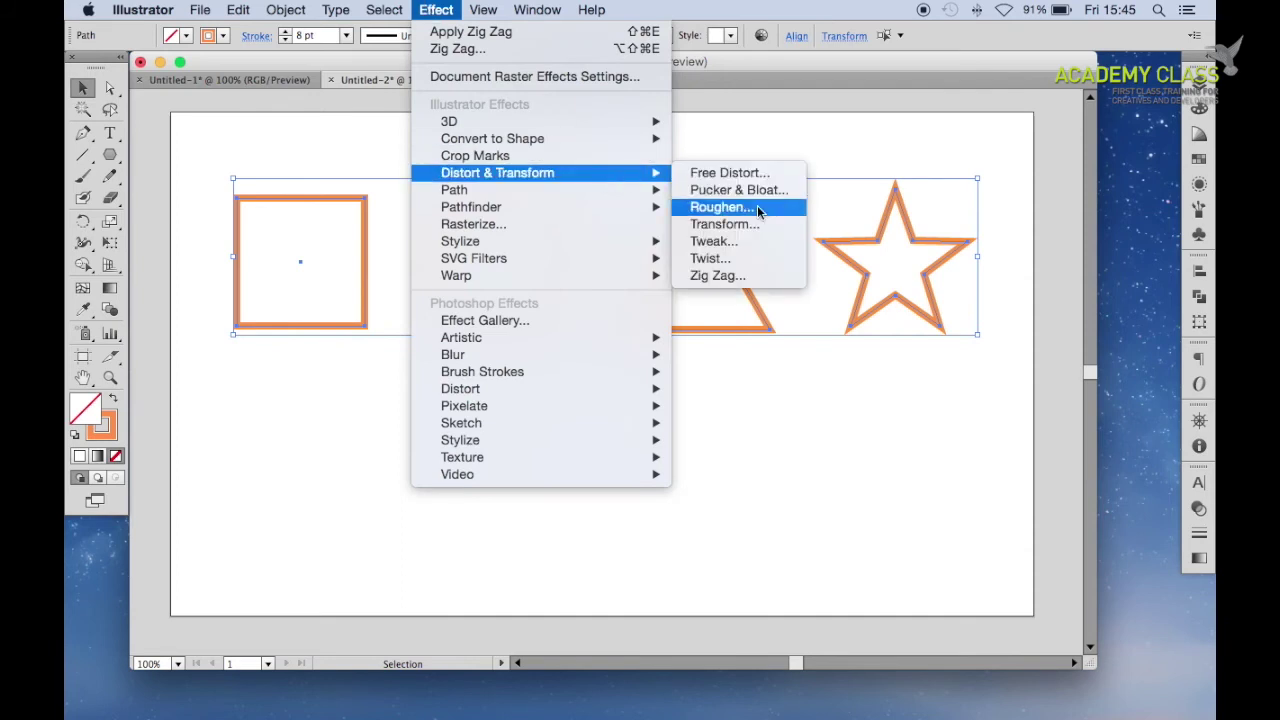
pyautogui.click(765, 273)
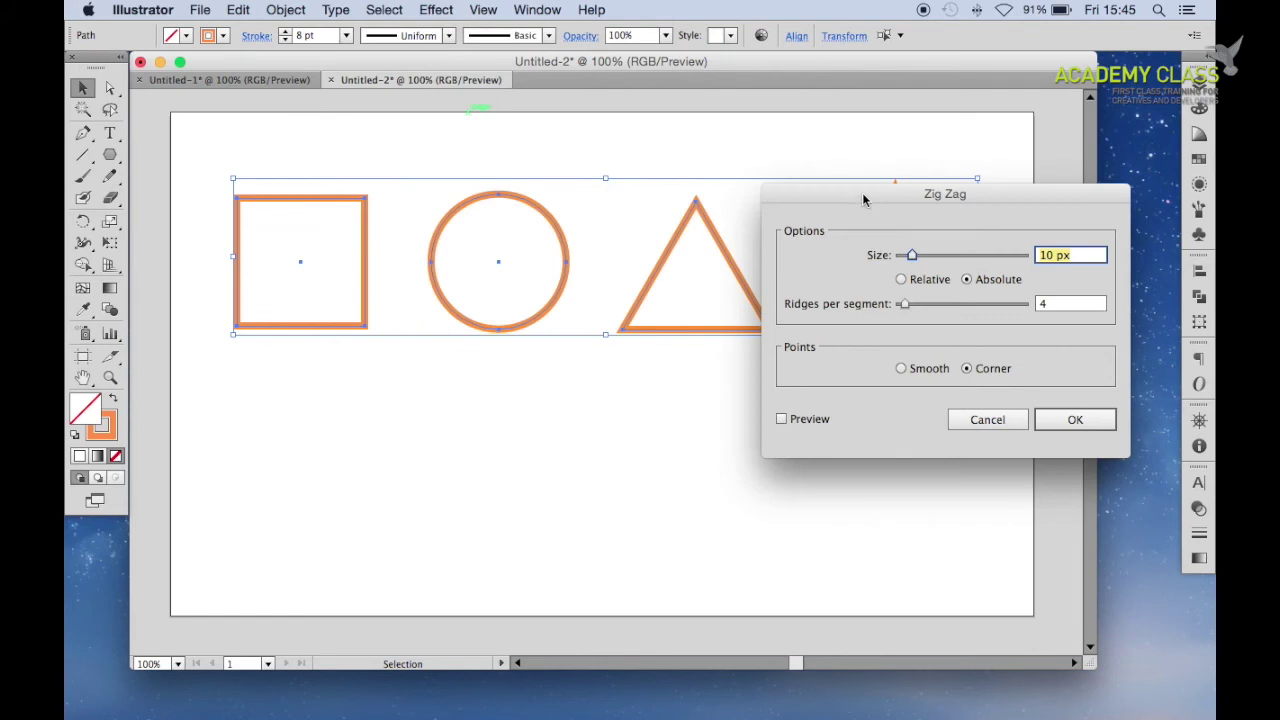
# Turn on the Zig Zag preview, try ridge counts from 2 to 13, and settle on 3 ridges per segment.
pyautogui.moveTo(864, 200); pyautogui.dragTo(556, 389)
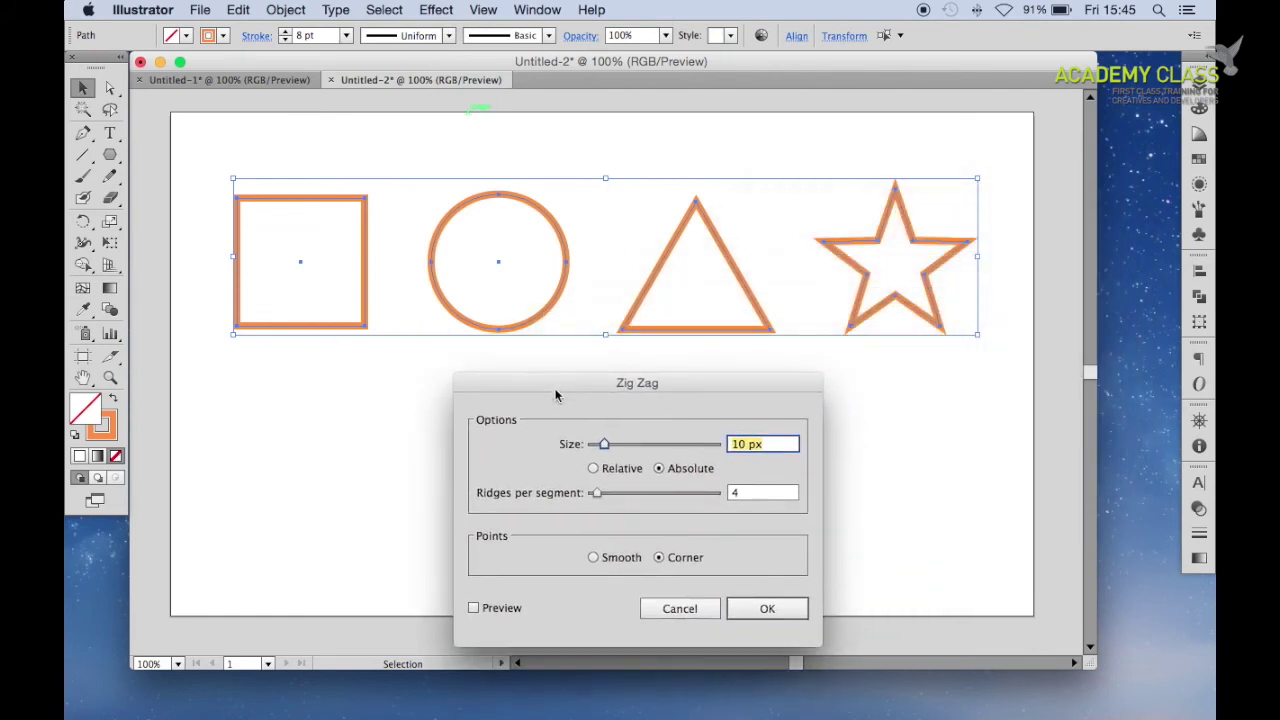
pyautogui.click(493, 612)
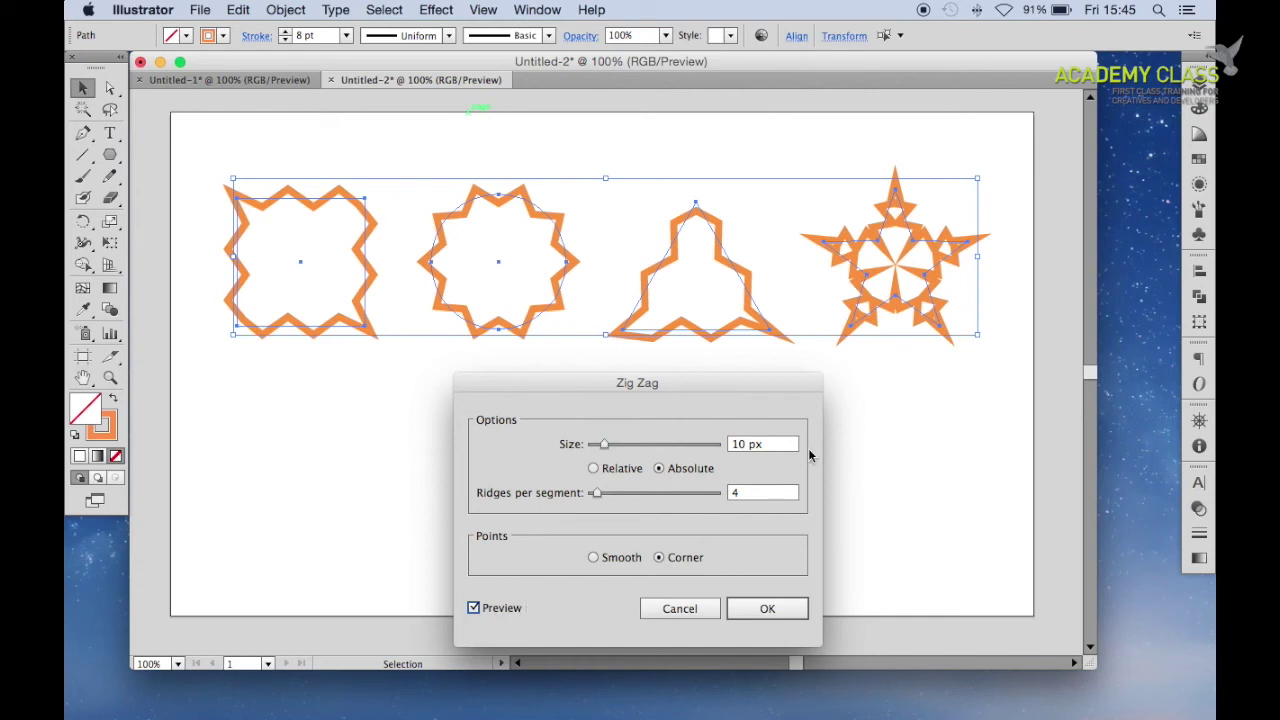
pyautogui.click(786, 492)
pyautogui.press('Down')
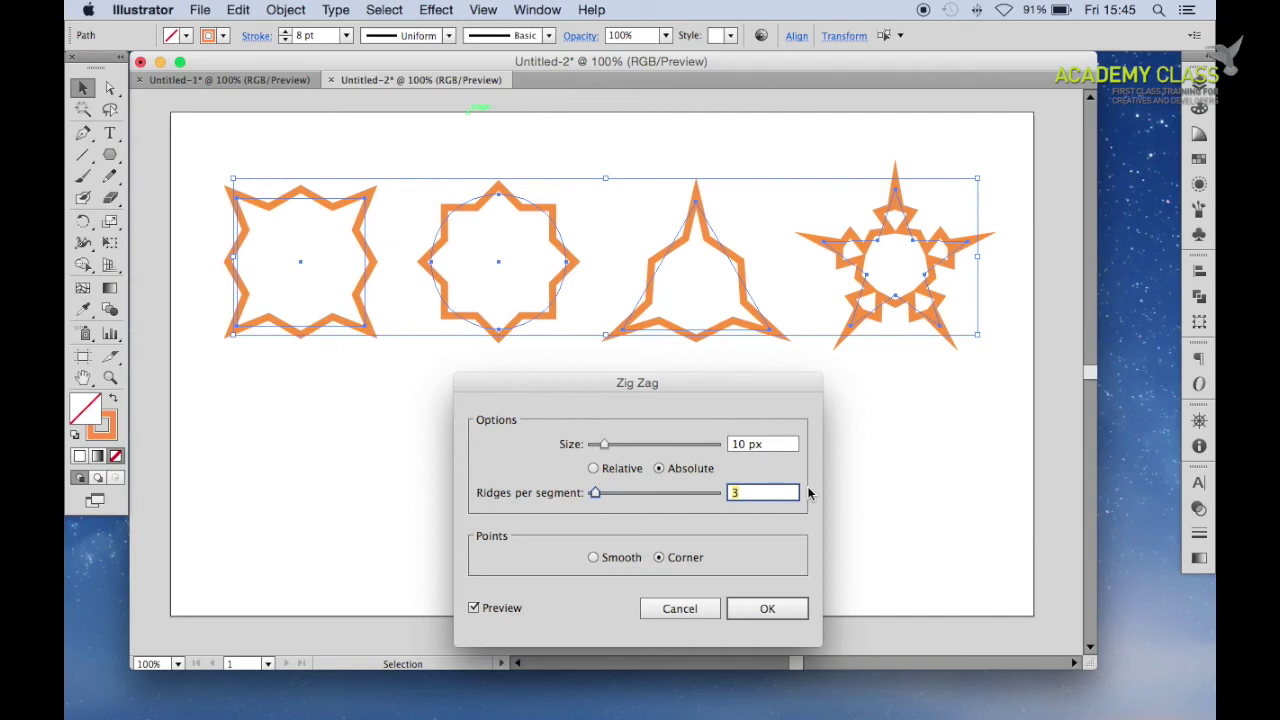
pyautogui.press('Up')
pyautogui.press('Up')
pyautogui.press('Up')
pyautogui.press('Up')
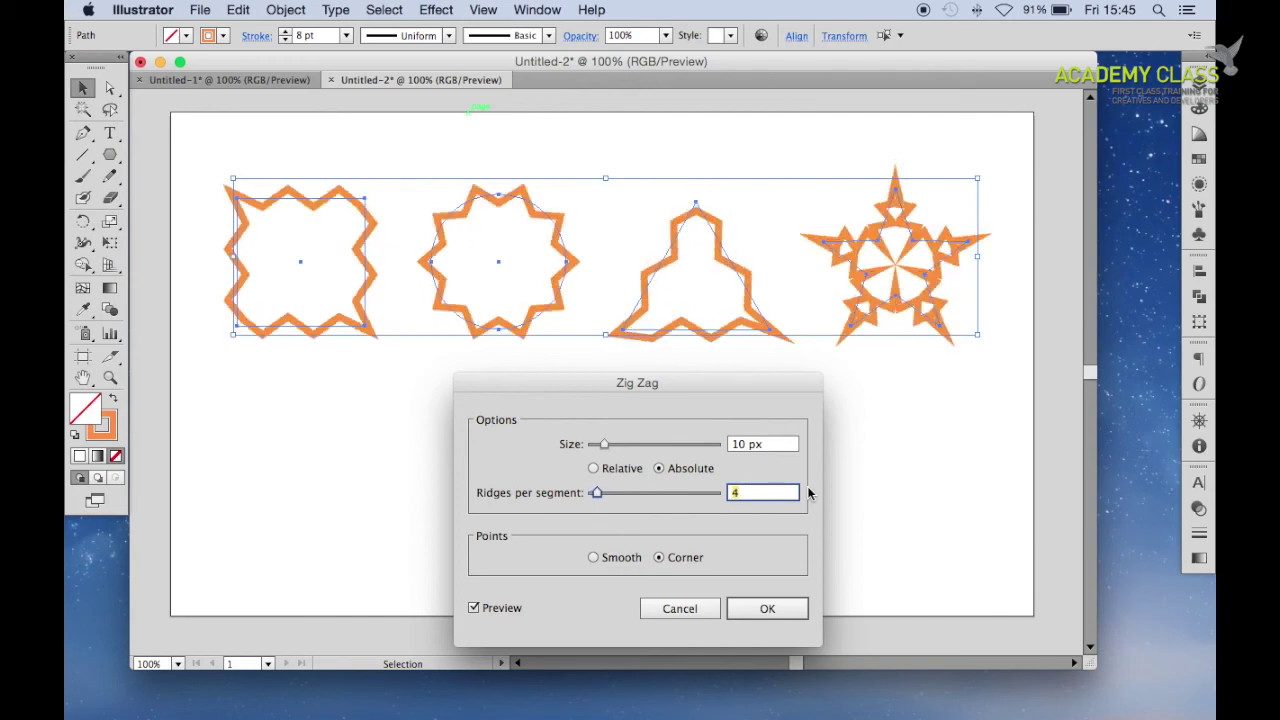
pyautogui.press('Up')
pyautogui.press('Up')
pyautogui.press('Up')
pyautogui.press('Up')
pyautogui.press('Up')
pyautogui.press('Up')
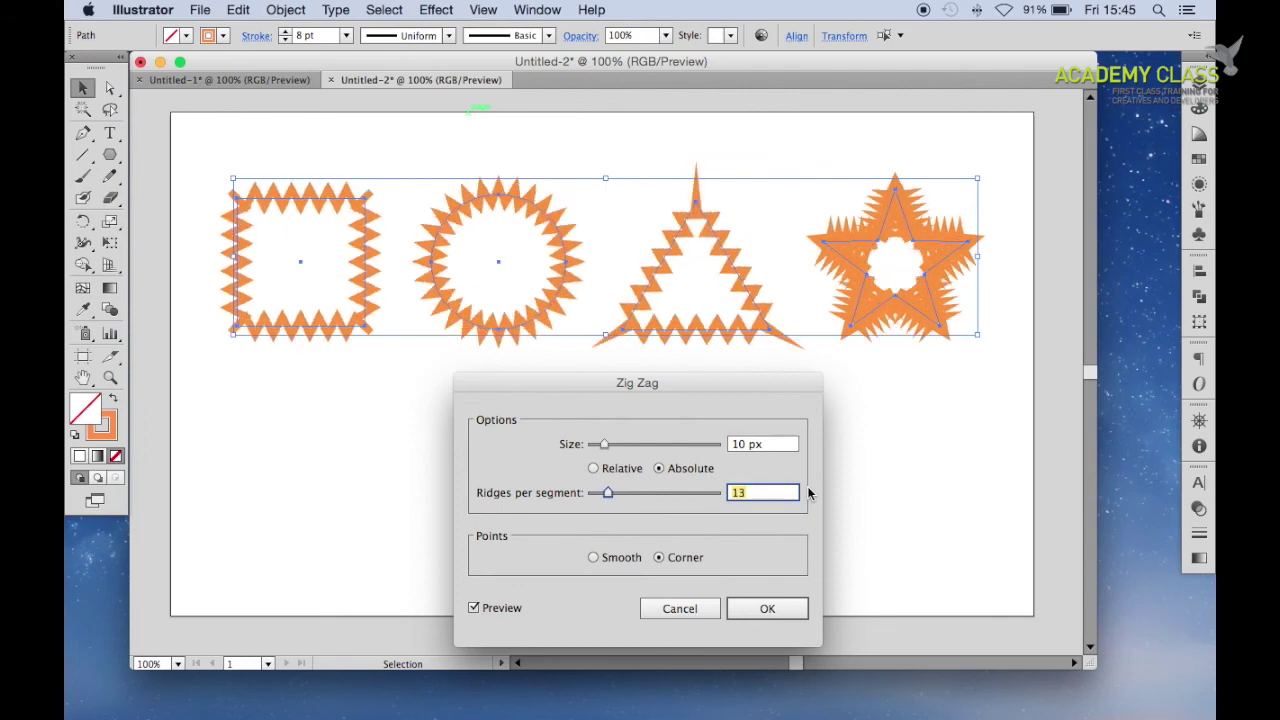
pyautogui.press('Down')
pyautogui.press('Down')
pyautogui.press('Down')
pyautogui.press('Down')
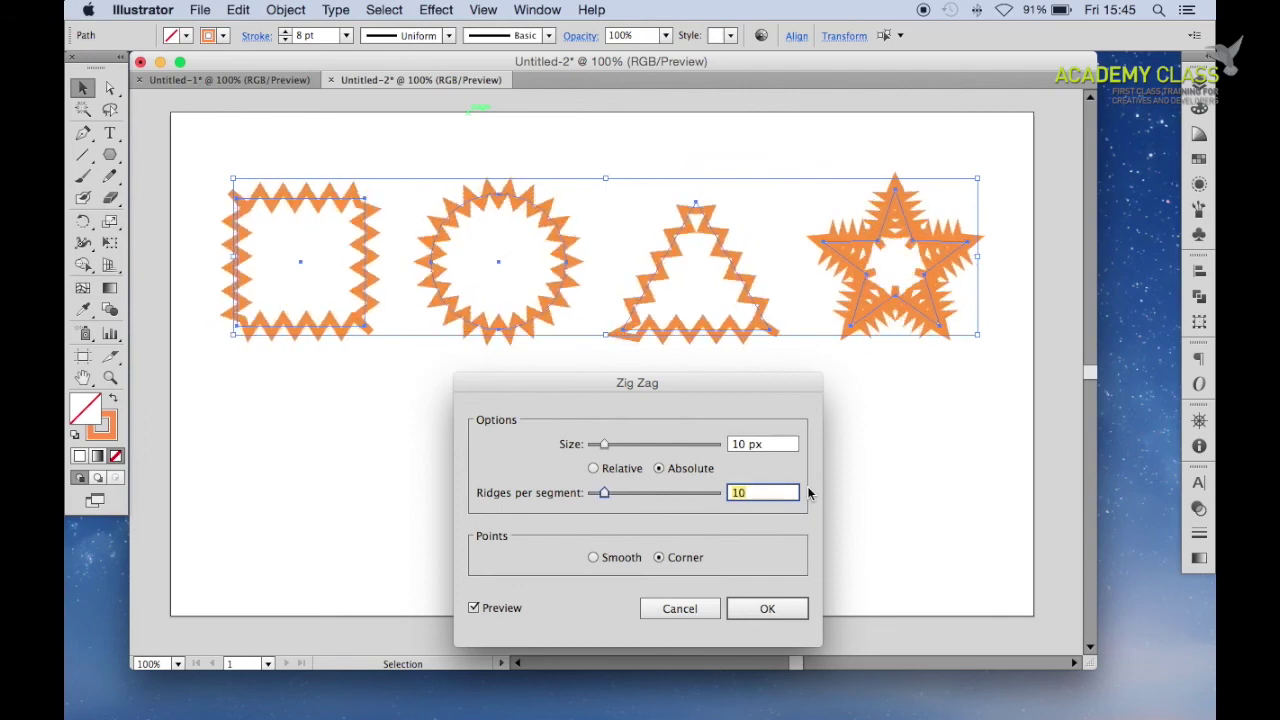
pyautogui.press('Down')
pyautogui.press('Down')
pyautogui.press('Down')
pyautogui.press('Down')
pyautogui.press('Down')
pyautogui.press('Down')
pyautogui.press('Down')
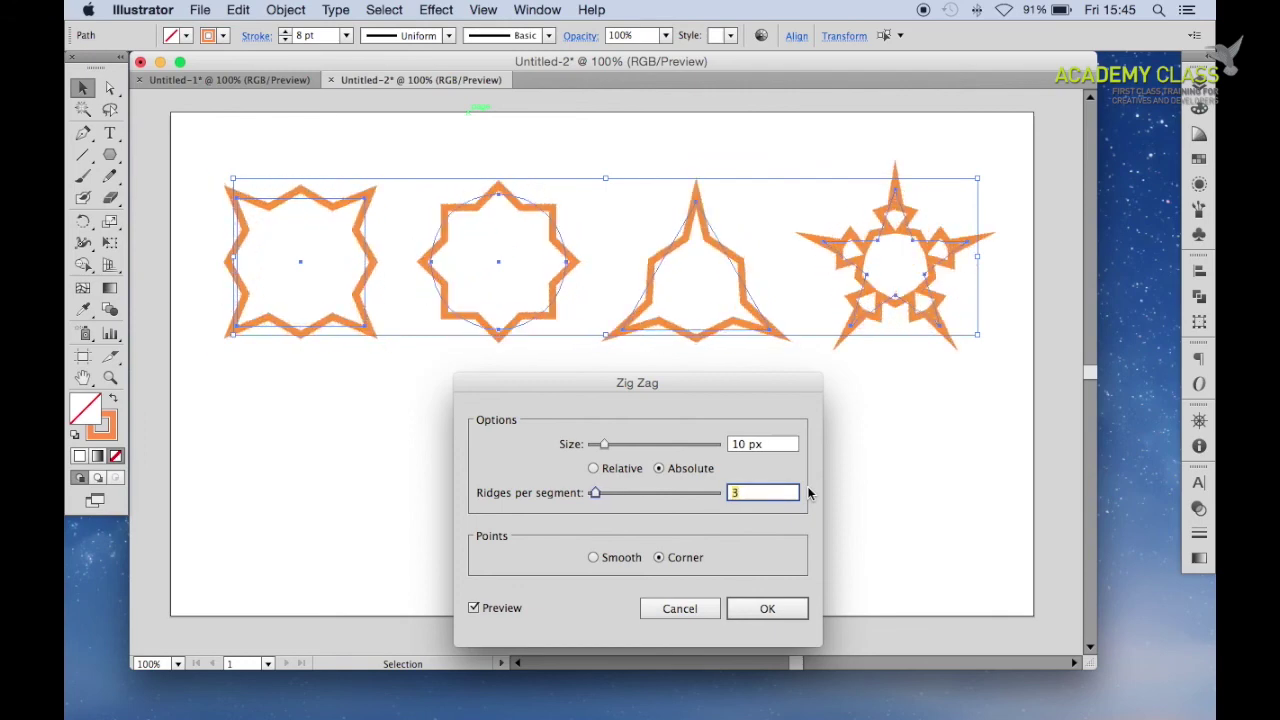
pyautogui.press('Up')
# Try Zig Zag sizes between 1 and 28 px, then apply it at 2 px.
pyautogui.click(747, 444)
pyautogui.press('Up')
pyautogui.press('Up')
pyautogui.press('Up')
pyautogui.press('Up')
pyautogui.press('Up')
pyautogui.press('Up')
pyautogui.press('Up')
pyautogui.press('Up')
pyautogui.press('Up')
pyautogui.press('Up')
pyautogui.press('Up')
pyautogui.press('Up')
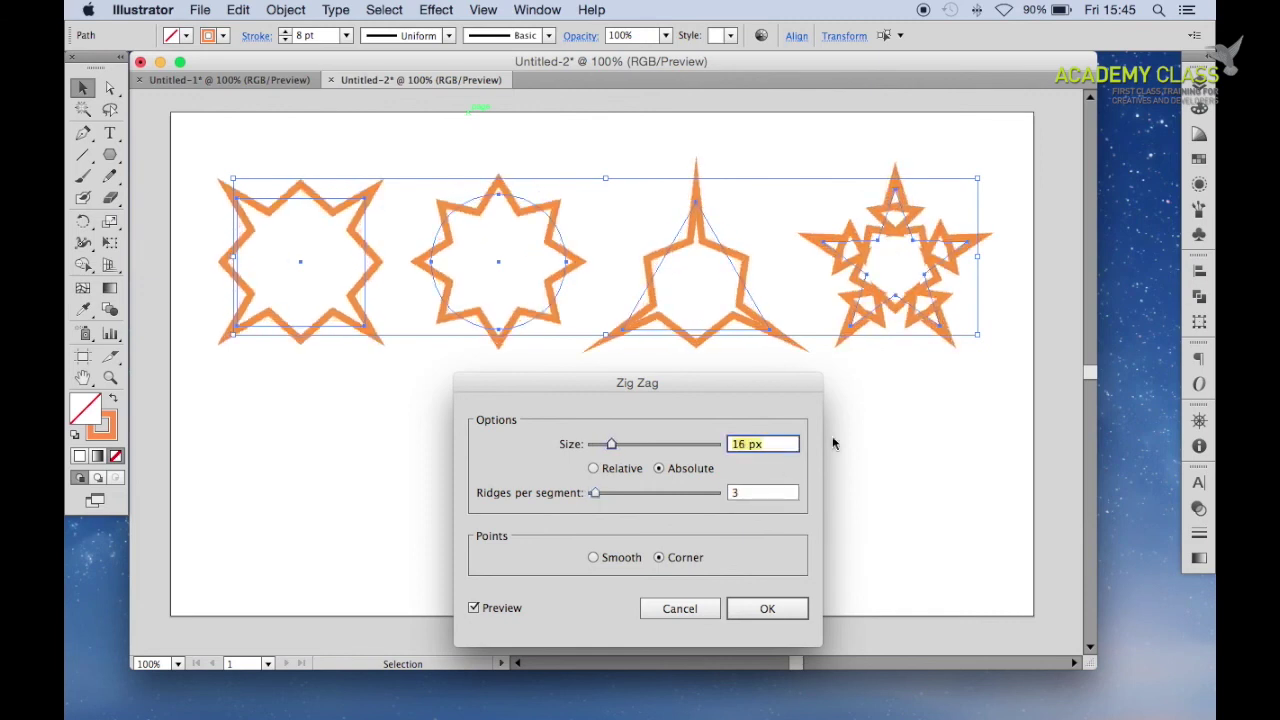
pyautogui.press('Up')
pyautogui.press('Up')
pyautogui.press('Up')
pyautogui.press('Up')
pyautogui.press('Up')
pyautogui.press('Up')
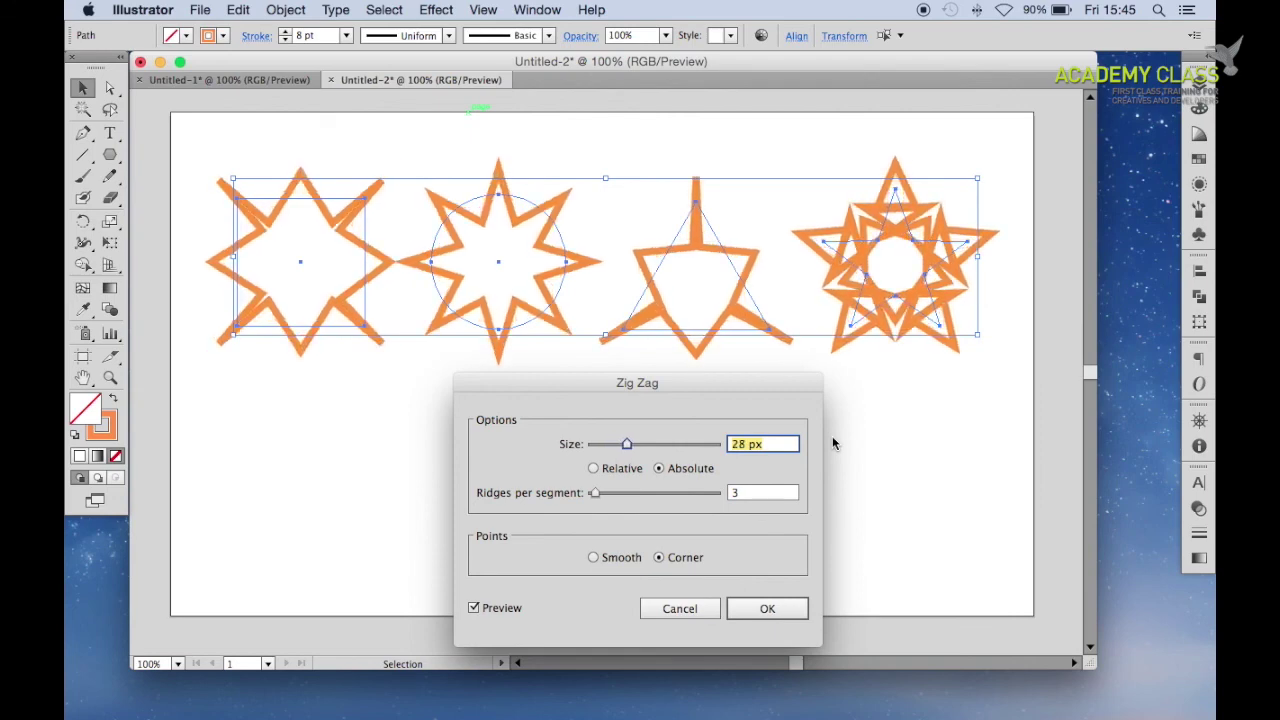
pyautogui.press('Down')
pyautogui.press('Down')
pyautogui.press('Down')
pyautogui.press('Down')
pyautogui.press('Down')
pyautogui.press('Down')
pyautogui.press('Down')
pyautogui.press('Down')
pyautogui.press('Down')
pyautogui.press('Down')
pyautogui.press('Down')
pyautogui.press('Down')
pyautogui.press('Down')
pyautogui.press('Down')
pyautogui.press('Down')
pyautogui.press('Down')
pyautogui.press('Down')
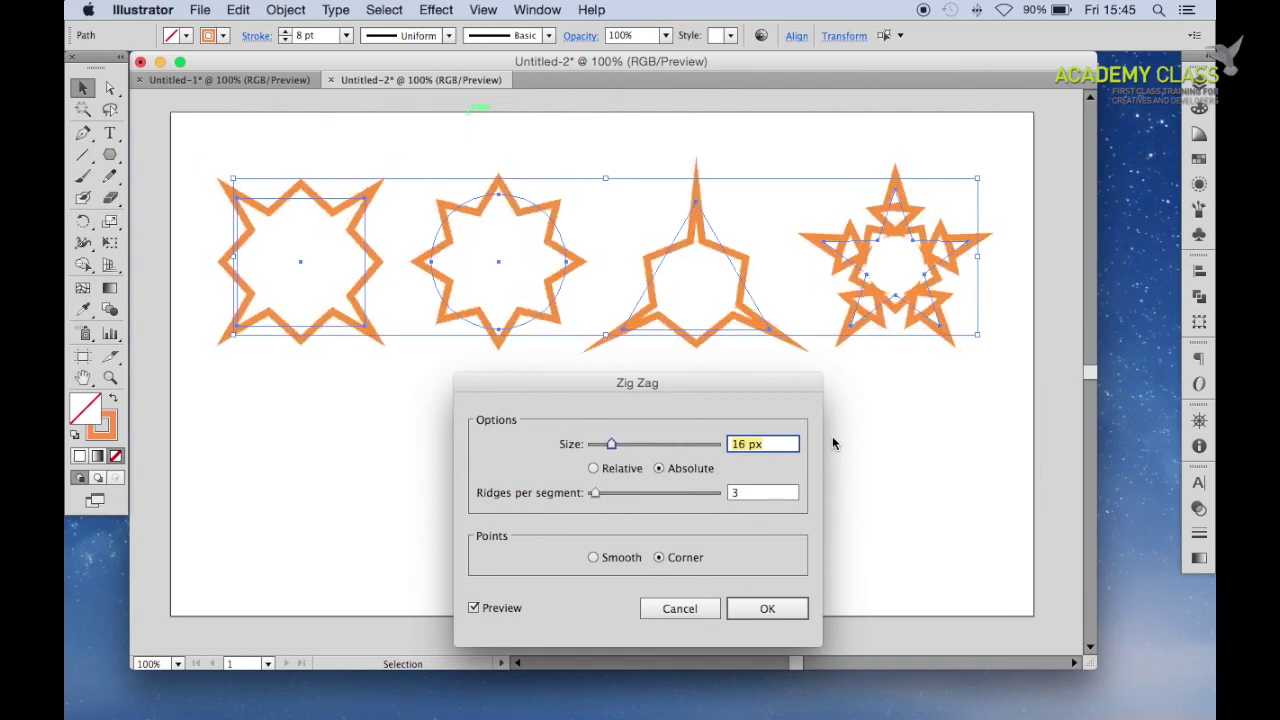
pyautogui.press('Down')
pyautogui.press('Down')
pyautogui.press('Down')
pyautogui.press('Down')
pyautogui.press('Down')
pyautogui.press('Down')
pyautogui.press('Down')
pyautogui.press('Down')
pyautogui.press('Down')
pyautogui.press('Down')
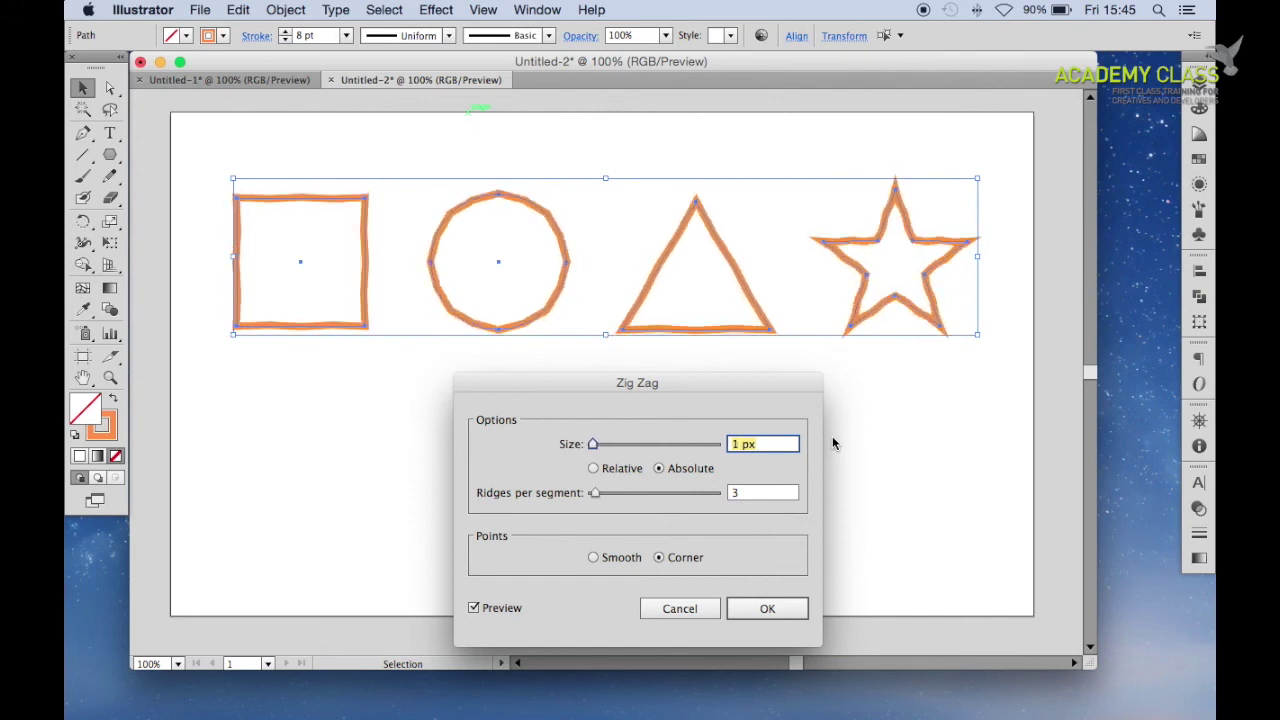
pyautogui.press('Up')
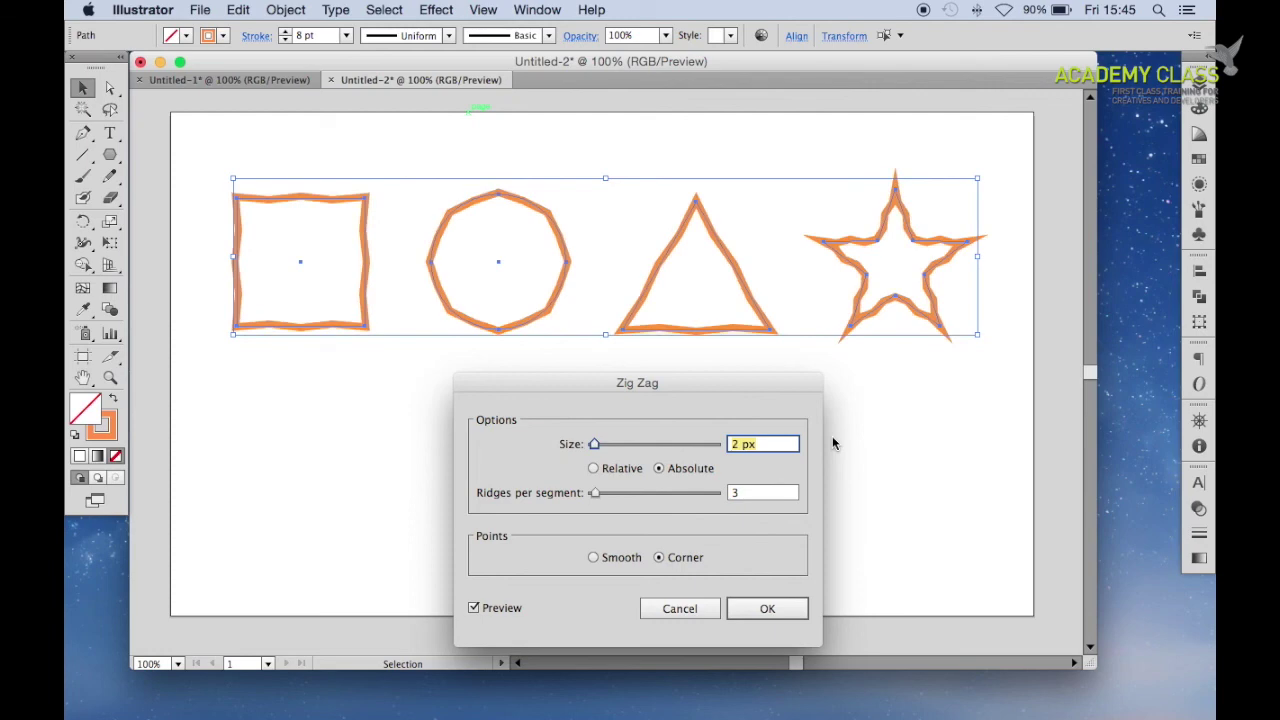
pyautogui.click(770, 610)
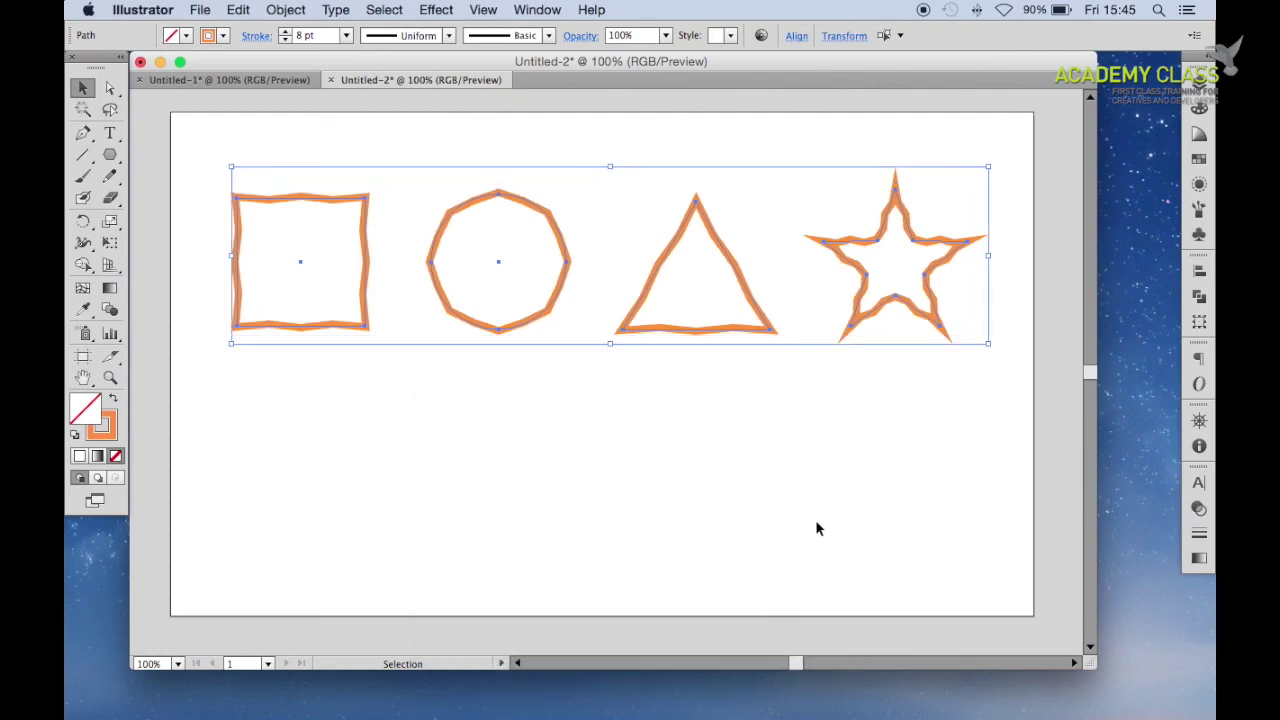